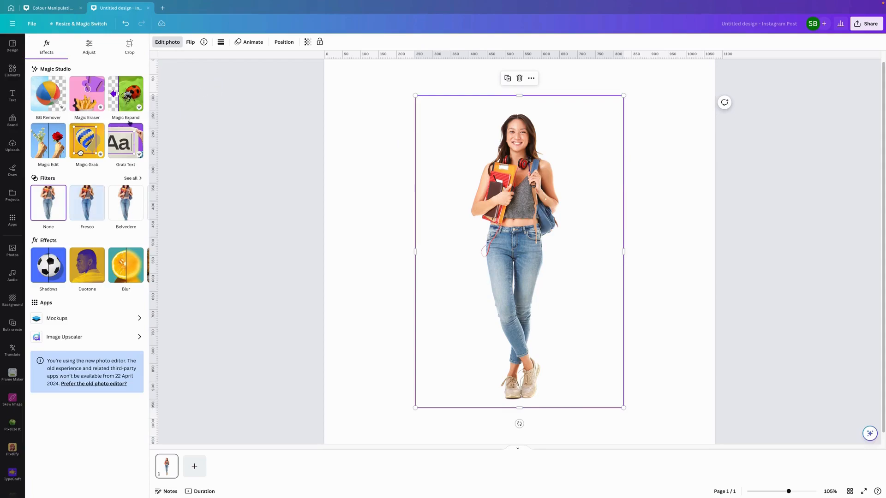
# Step: Remove the background from the photo of the woman and browse the full collection of photo filters
pyautogui.click(49, 93)
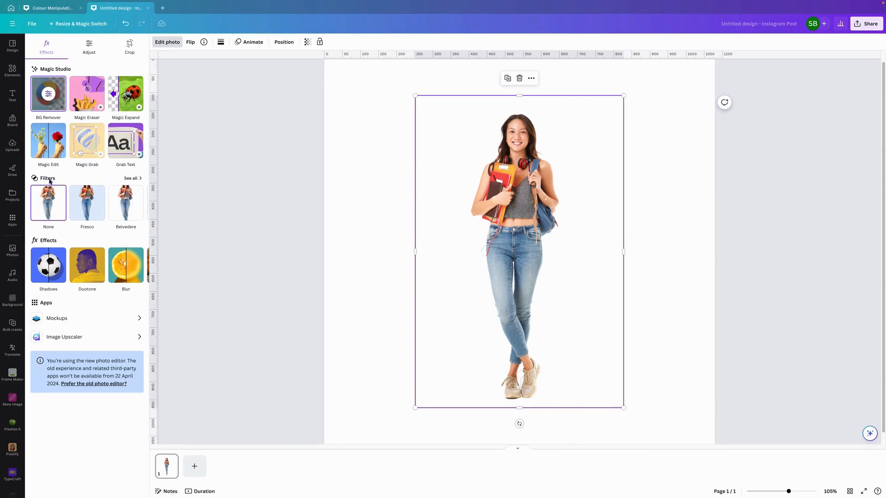
pyautogui.click(132, 179)
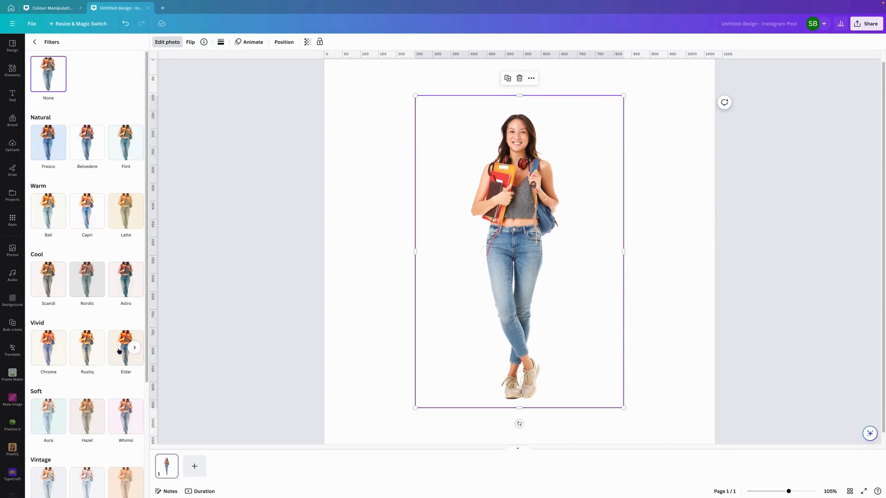
pyautogui.moveTo(147, 287); pyautogui.dragTo(154, 431)
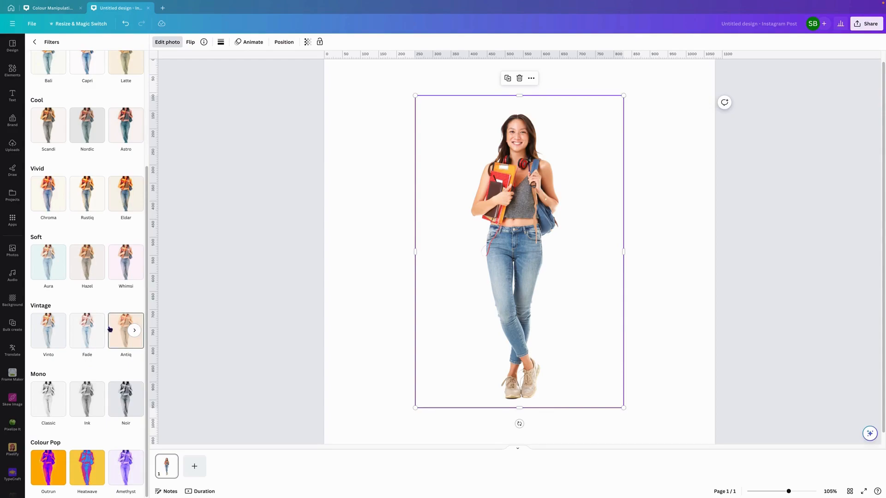
pyautogui.scroll(5, 88, 277)
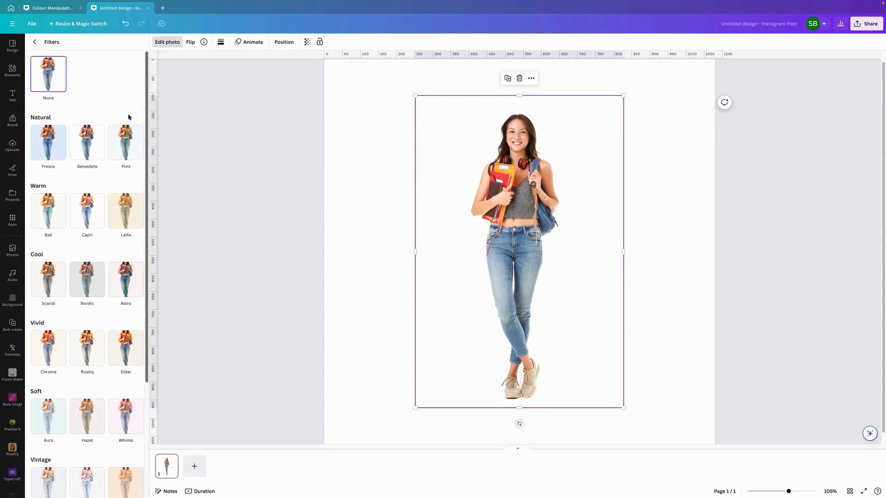
# Step: Try the Natural filters Fresco, Belvedere and Flint on the photo, and reset the filter to None
pyautogui.click(47, 152)
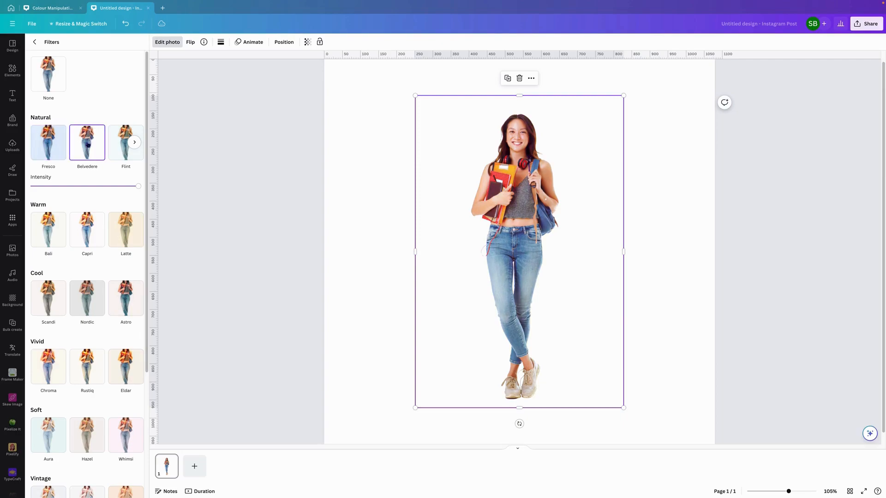
pyautogui.click(120, 142)
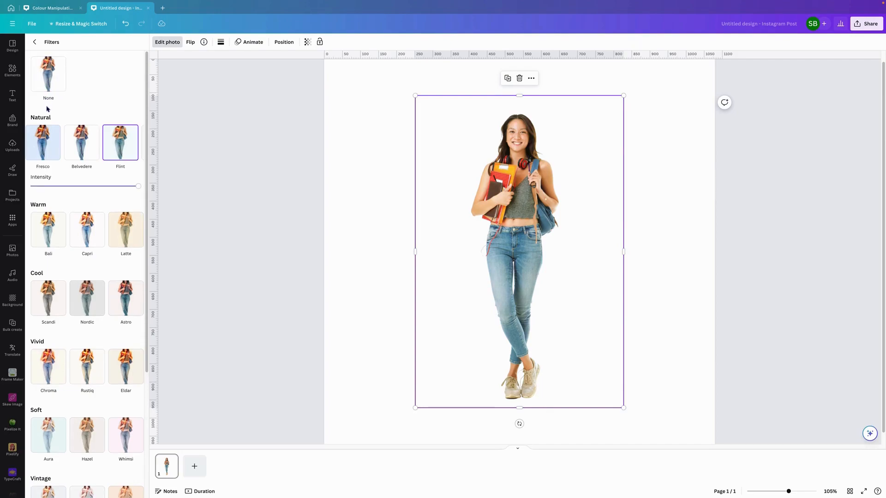
pyautogui.click(43, 60)
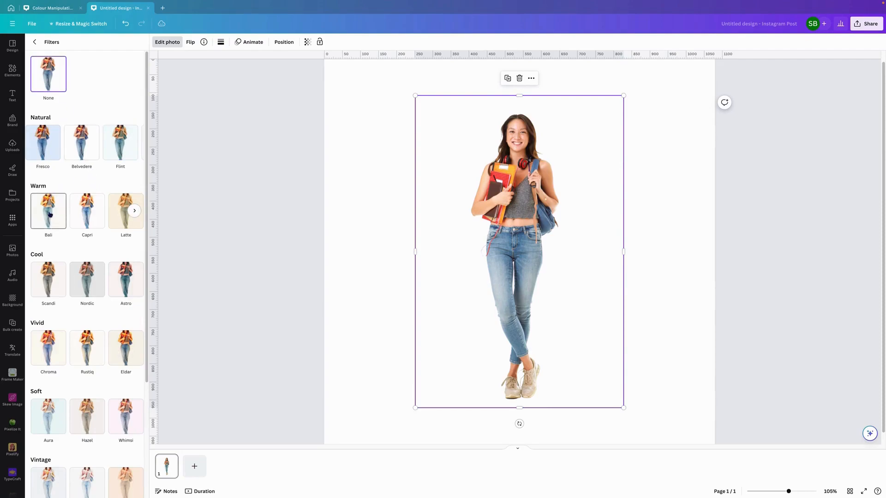
# Step: Try the Warm filters Bali, Capri and Latte on the photo, and reset the filter to None
pyautogui.click(49, 215)
pyautogui.click(90, 211)
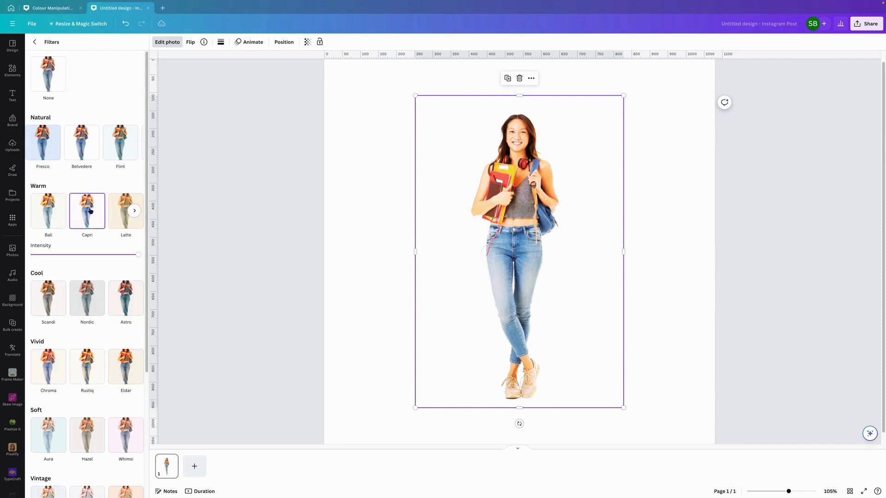
pyautogui.click(119, 202)
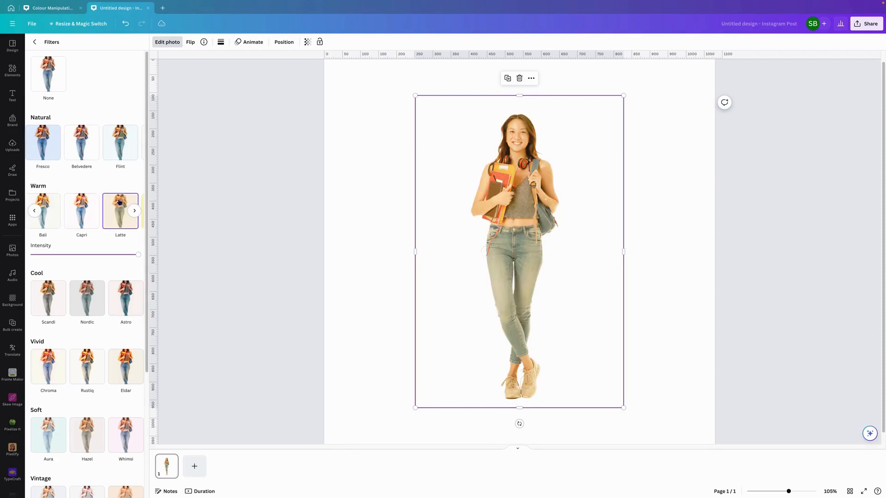
pyautogui.click(46, 79)
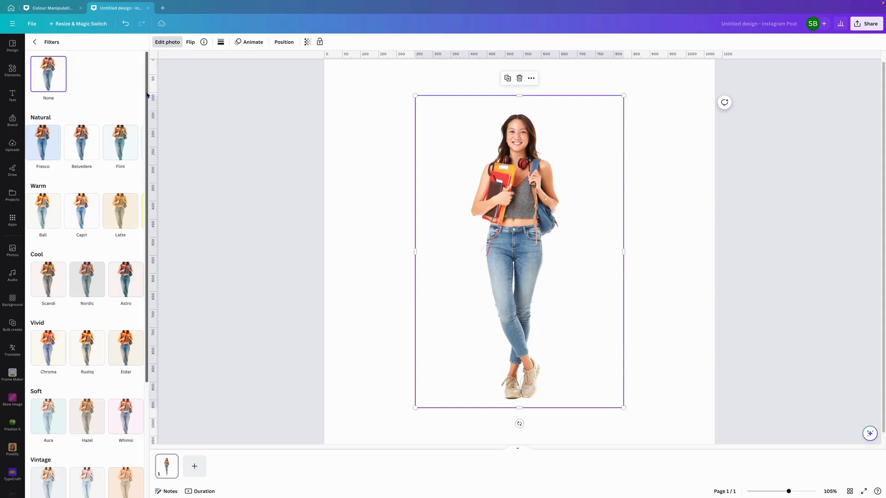
# Step: Try the black-and-white Noir filter from the Mono group on the photo, and reset the filter to None
pyautogui.moveTo(146, 95); pyautogui.dragTo(148, 255)
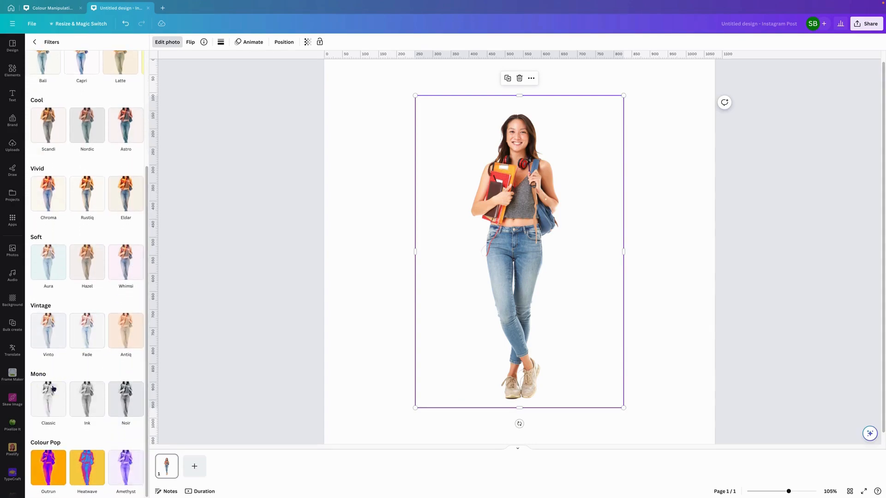
pyautogui.click(122, 398)
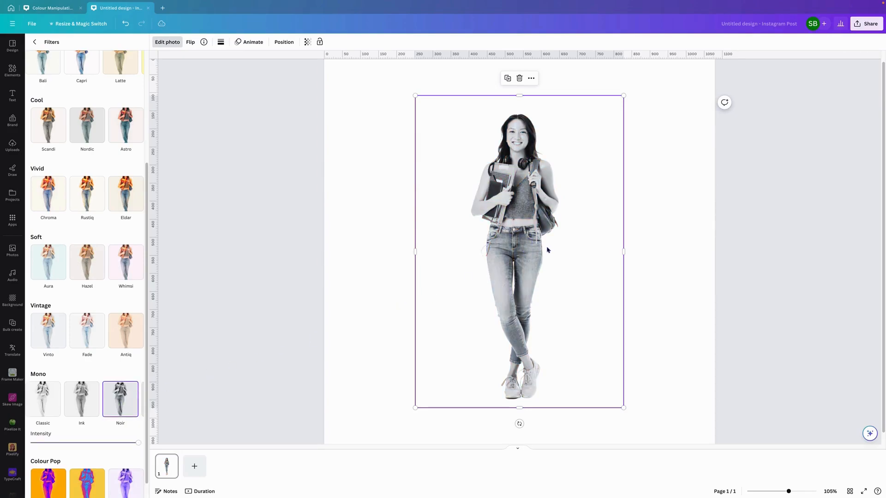
pyautogui.scroll(5, 149, 186)
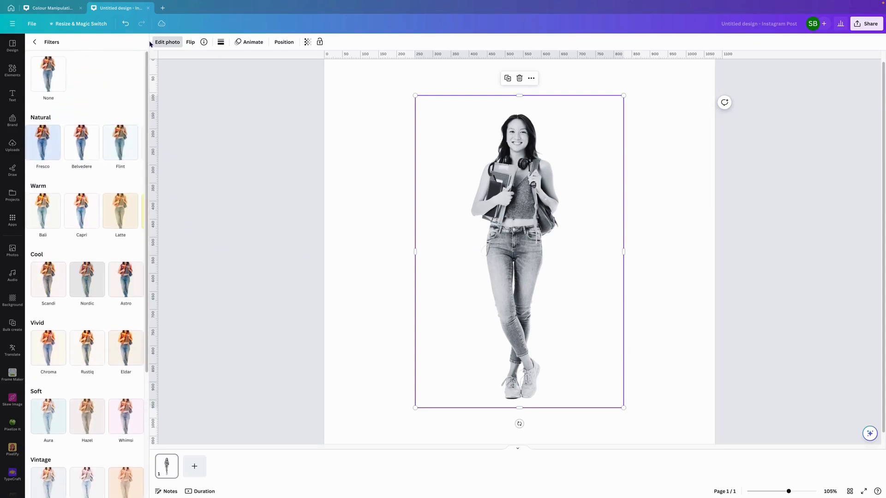
pyautogui.click(42, 80)
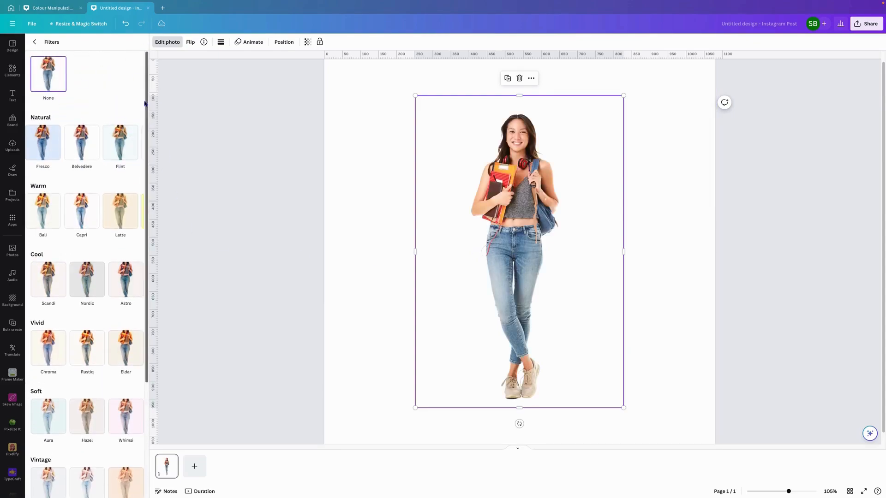
# Step: Try the Colour Pop filters Outrun, Heatwave and Amethyst, look through the rest of the group, reset to None and leave the filters
pyautogui.scroll(-3, 148, 105)
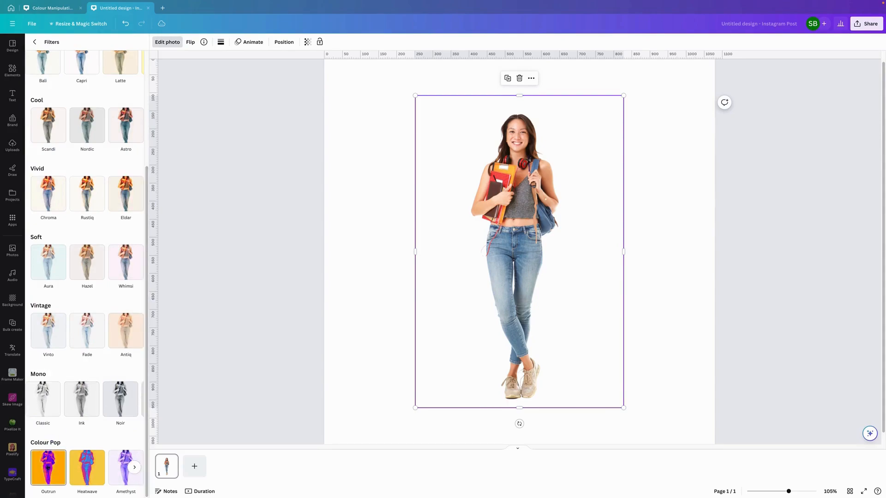
pyautogui.click(48, 467)
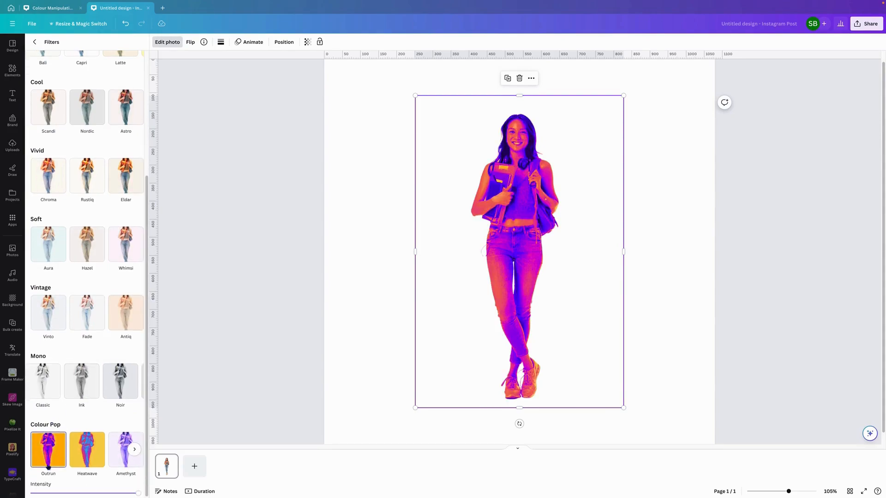
pyautogui.click(87, 457)
pyautogui.click(121, 450)
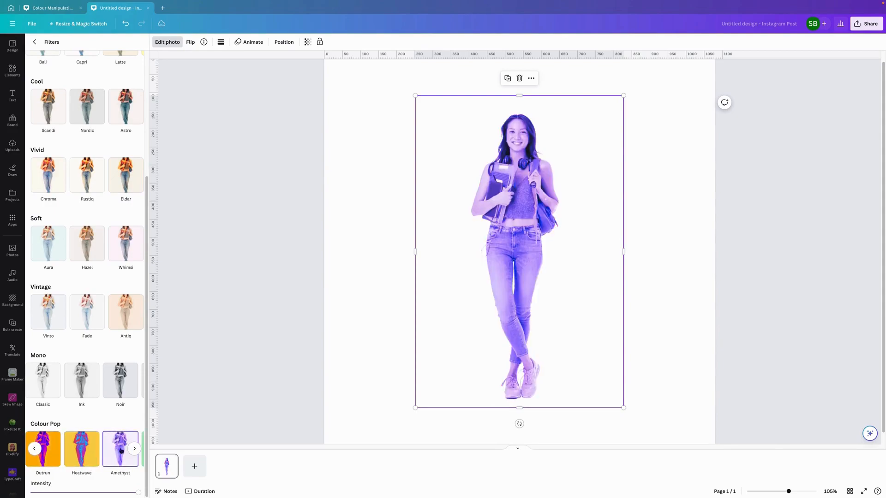
pyautogui.click(136, 449)
pyautogui.click(133, 449)
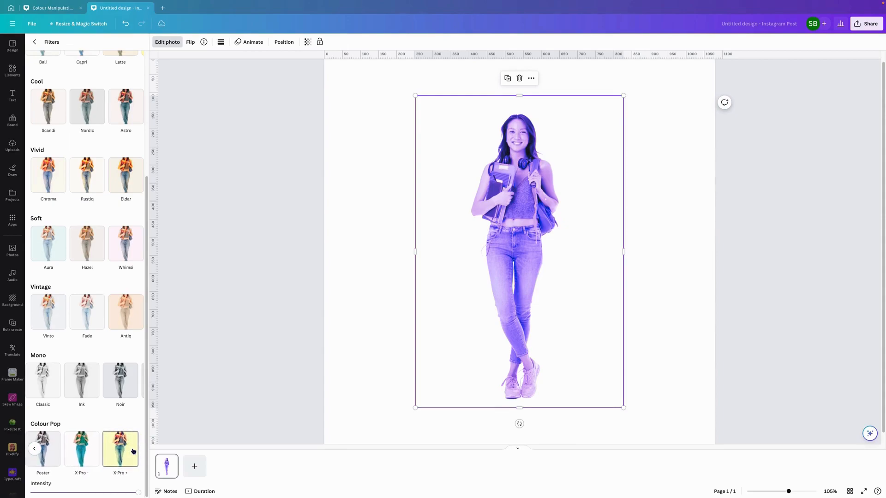
pyautogui.moveTo(140, 494)
pyautogui.mouseDown()
pyautogui.moveTo(30, 489)
pyautogui.moveTo(149, 494)
pyautogui.mouseUp()
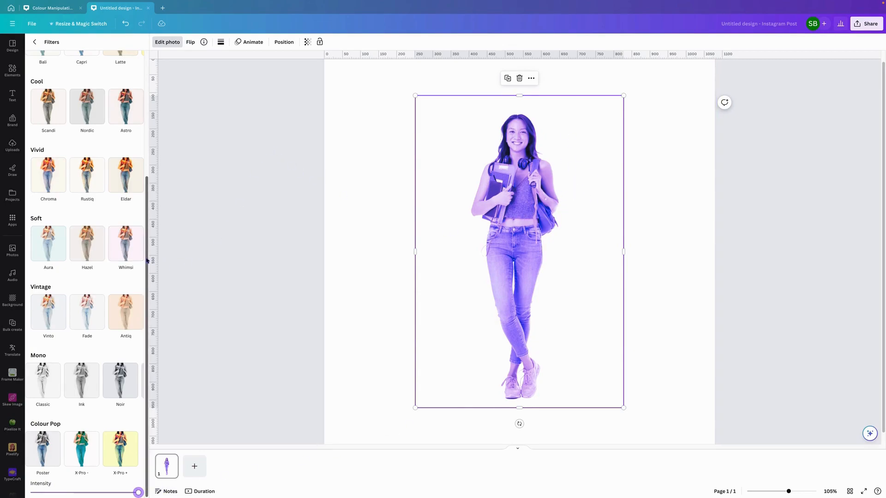
pyautogui.moveTo(147, 258); pyautogui.dragTo(170, 81)
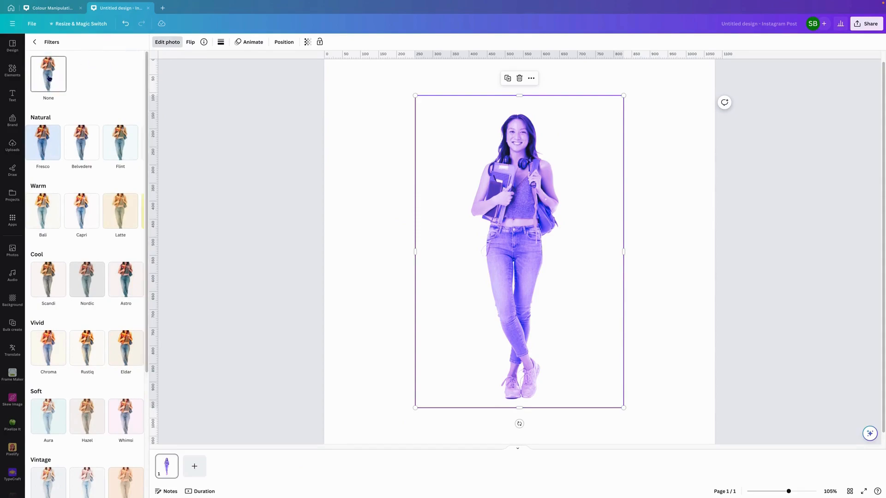
pyautogui.click(48, 78)
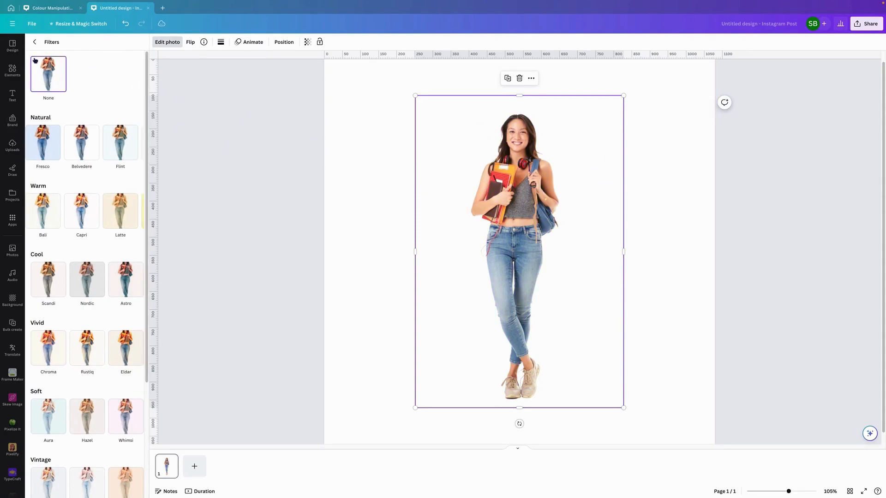
pyautogui.click(35, 43)
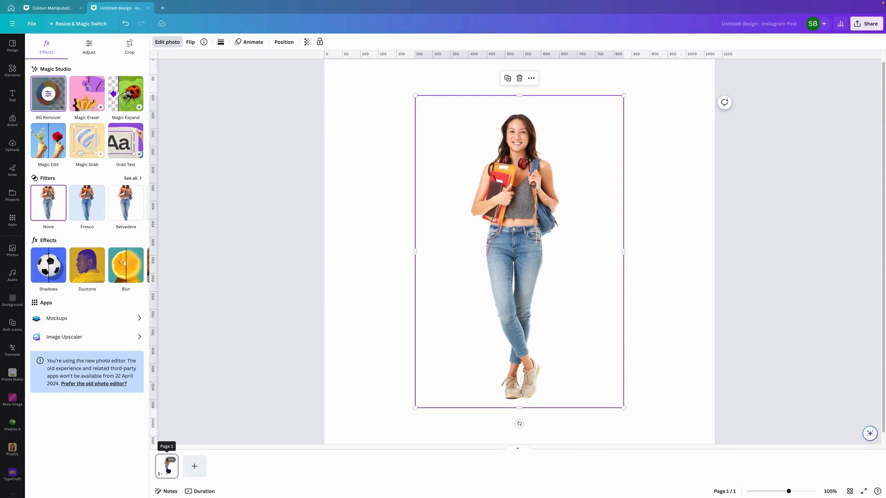
# Step: Duplicate page 1 and, on the new page, place a copy of the woman's photo to the left of the original
pyautogui.rightClick(168, 469)
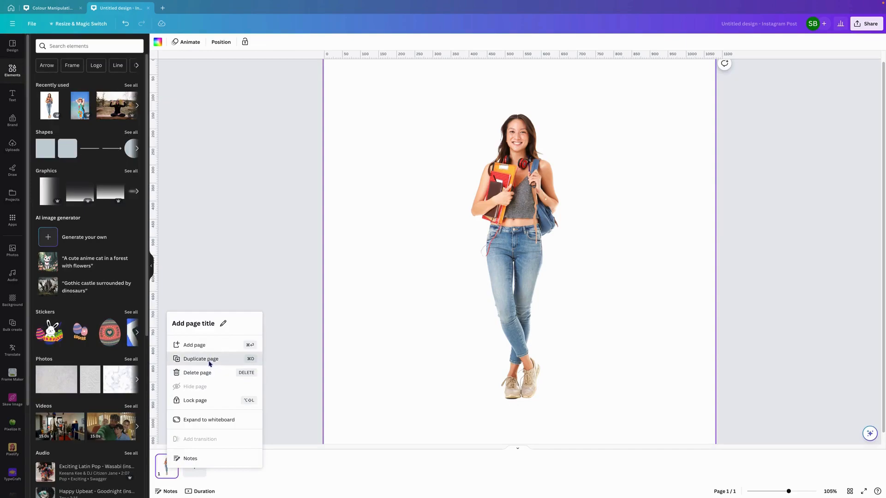
pyautogui.click(210, 364)
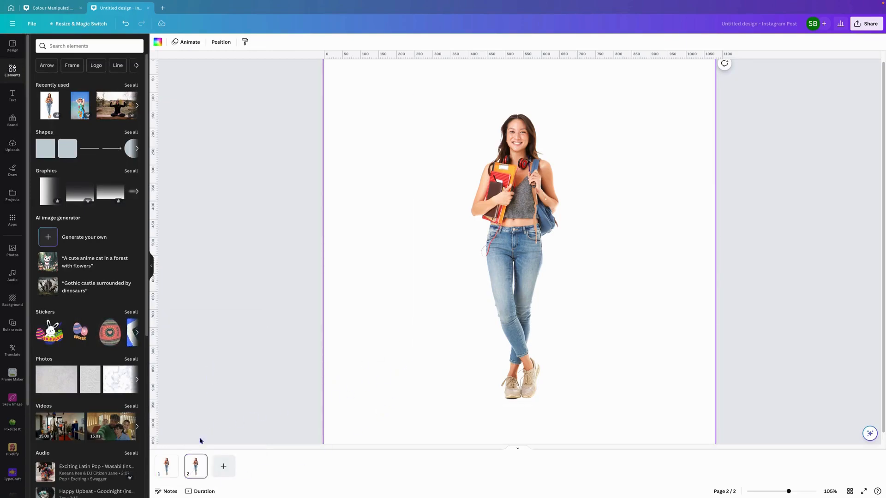
pyautogui.click(529, 186)
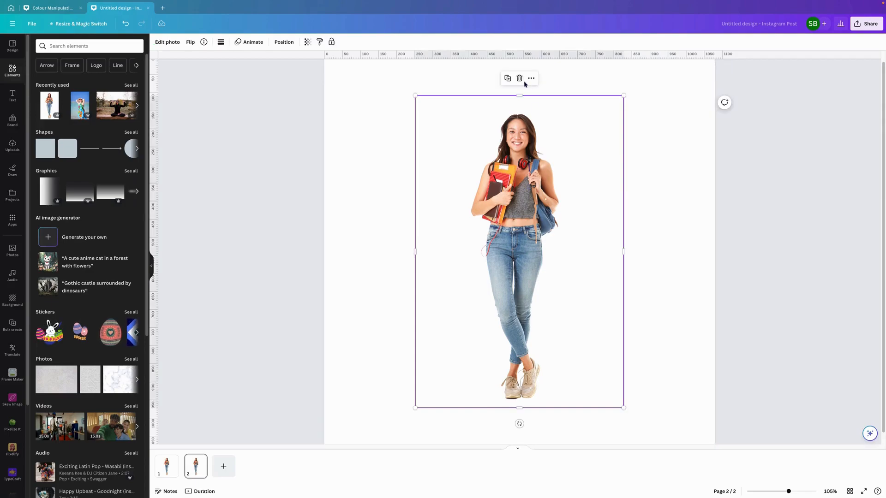
pyautogui.click(507, 79)
pyautogui.moveTo(520, 211); pyautogui.dragTo(423, 211)
pyautogui.click(574, 233)
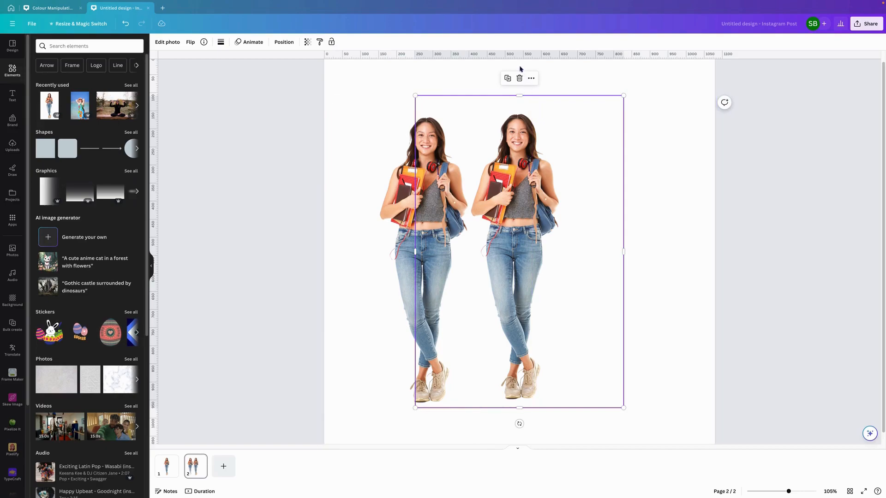
# Step: Place another copy of the photo at the page's right side and move the left copy further outward to space out the three figures
pyautogui.click(508, 78)
pyautogui.moveTo(527, 204); pyautogui.dragTo(674, 204)
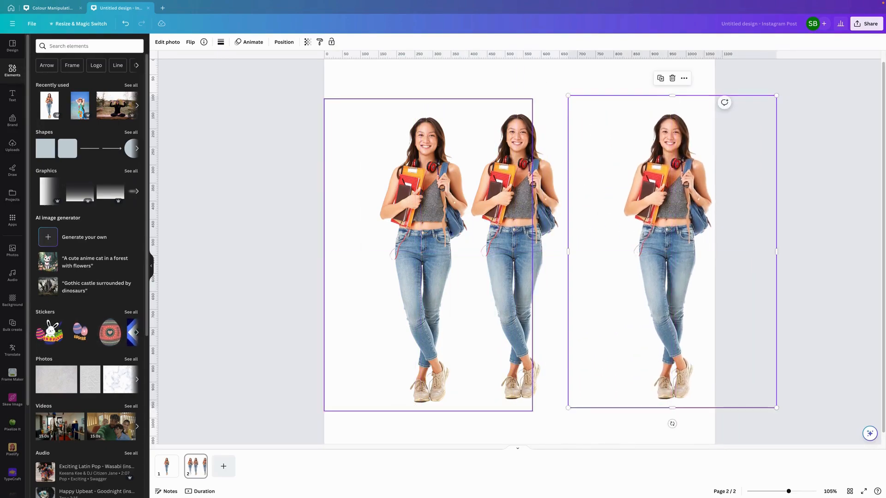
pyautogui.moveTo(324, 142); pyautogui.dragTo(277, 142)
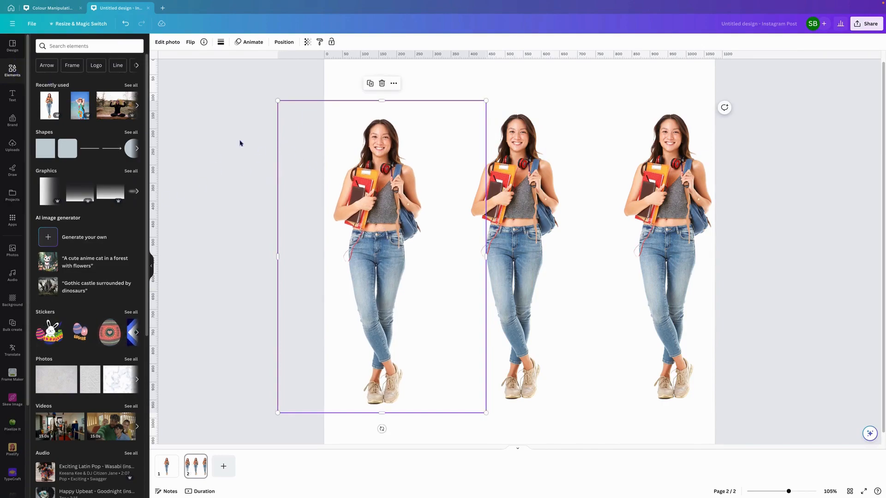
# Step: Apply the Glow shadow effect to the left photo on page 2
pyautogui.click(168, 42)
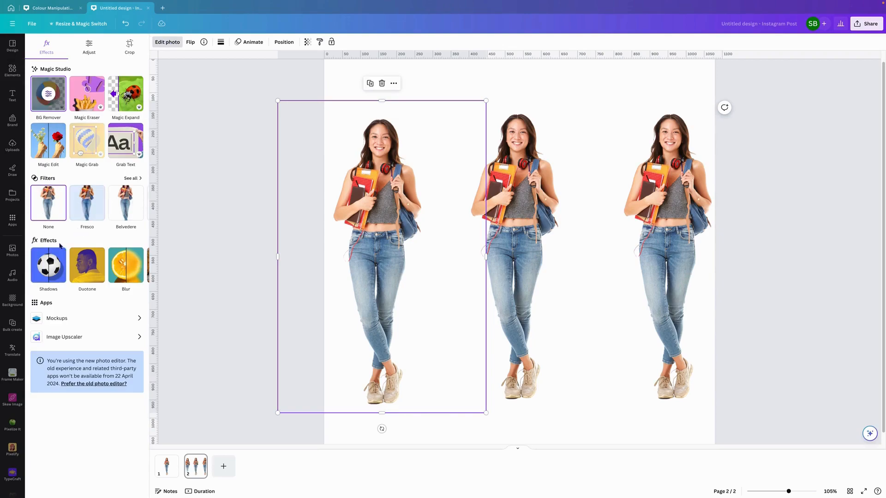
pyautogui.click(47, 267)
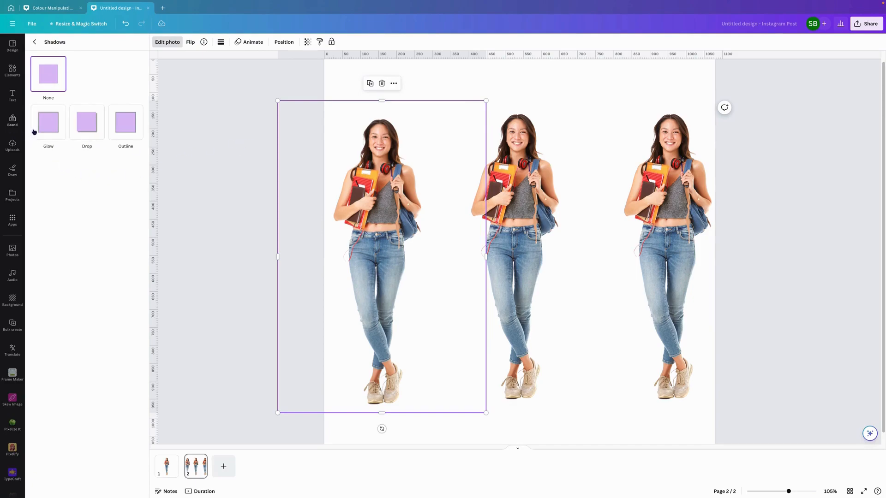
pyautogui.click(51, 126)
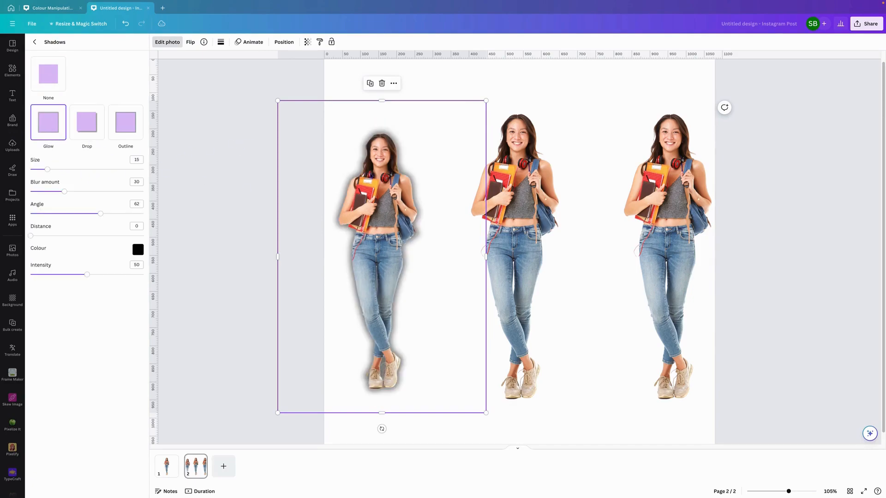
# Step: Apply the Drop shadow effect to the middle photo and the Outline shadow effect to the right photo
pyautogui.click(557, 180)
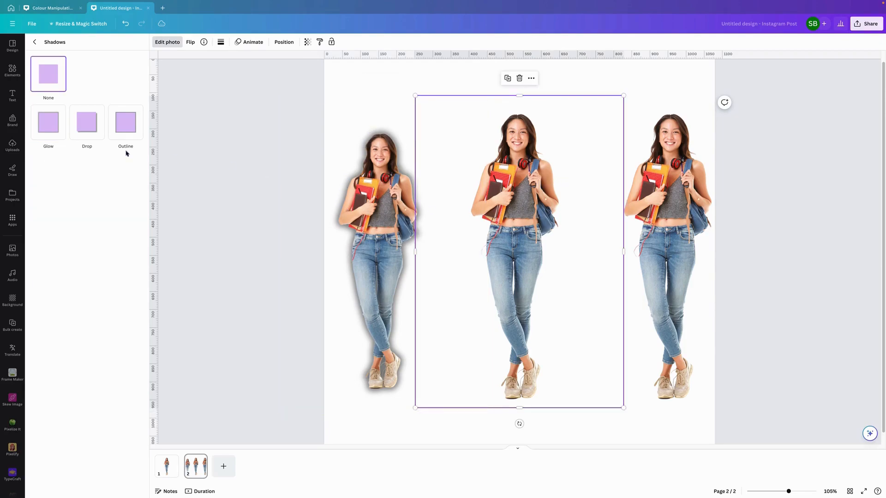
pyautogui.click(79, 126)
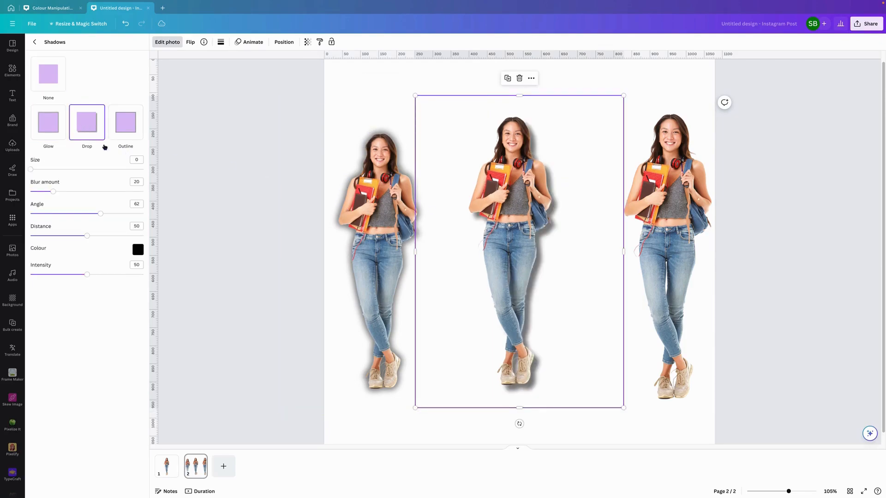
pyautogui.click(569, 204)
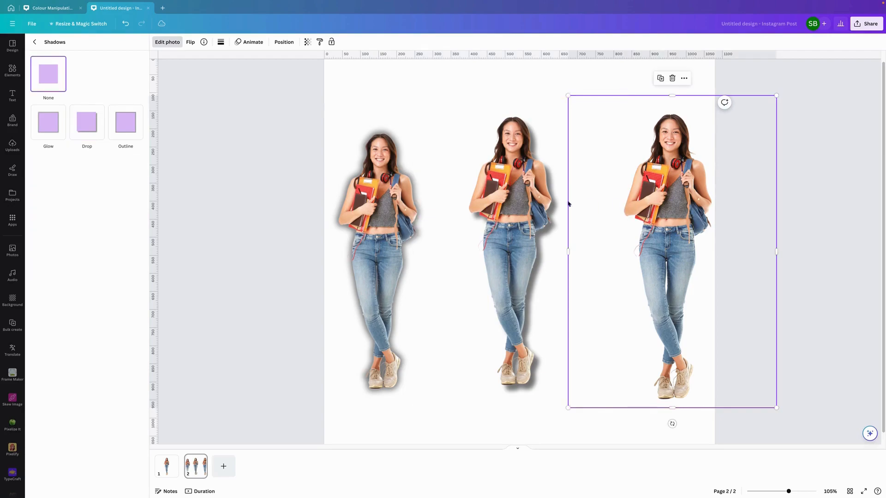
pyautogui.click(130, 143)
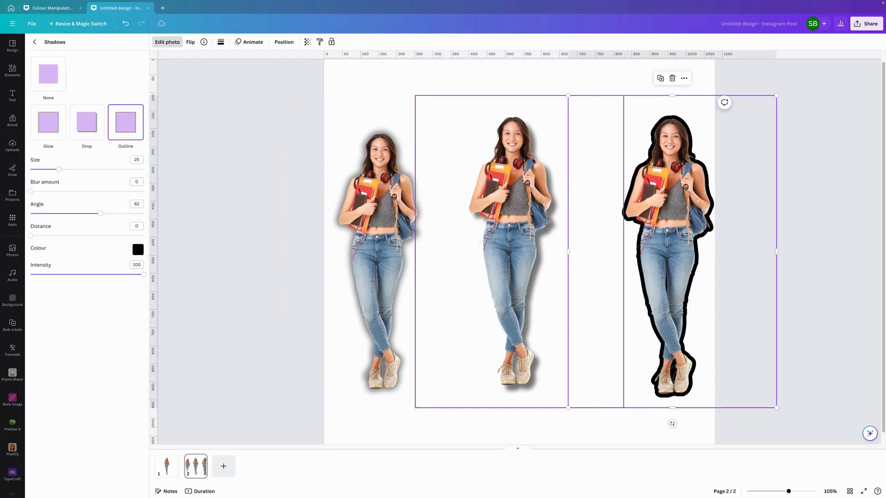
# Step: Adjust the left photo's Glow shadow to size 47, blur 52, angle 41 and distance 59
pyautogui.click(302, 139)
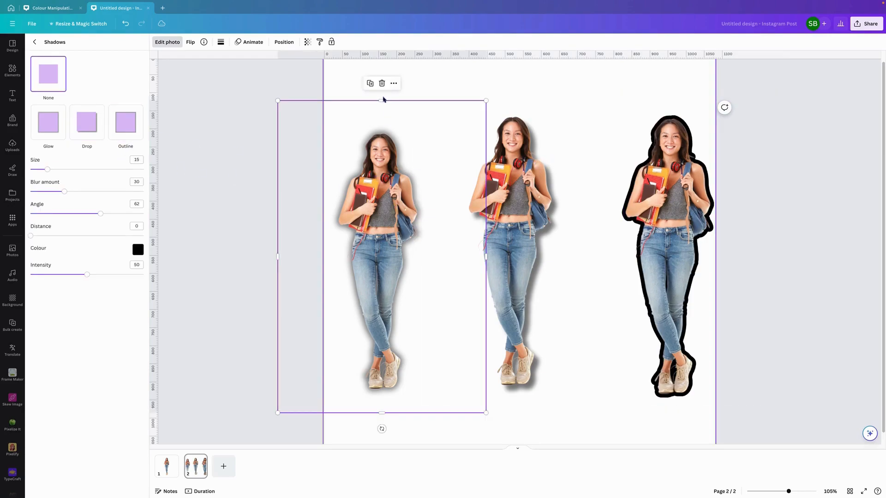
pyautogui.click(51, 132)
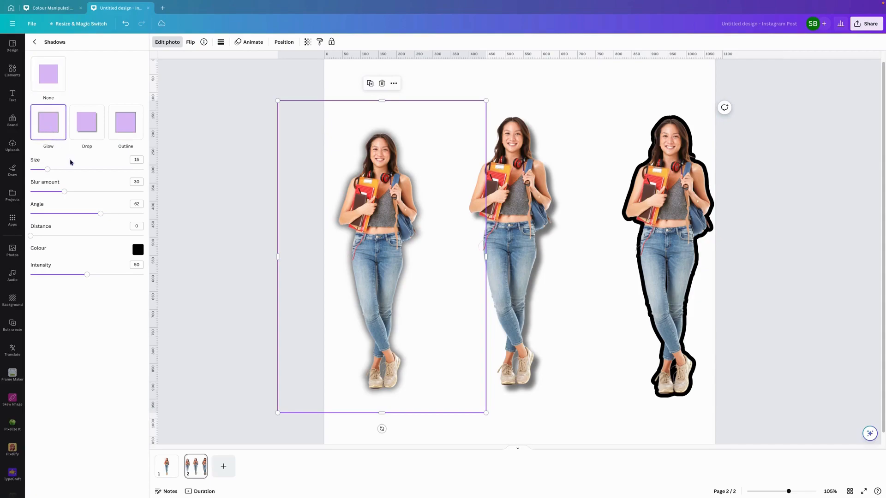
pyautogui.moveTo(48, 170); pyautogui.dragTo(110, 244)
pyautogui.moveTo(61, 245); pyautogui.dragTo(99, 249)
# Step: Colour the left photo's Glow shadow blue and set its intensity to 69
pyautogui.click(138, 251)
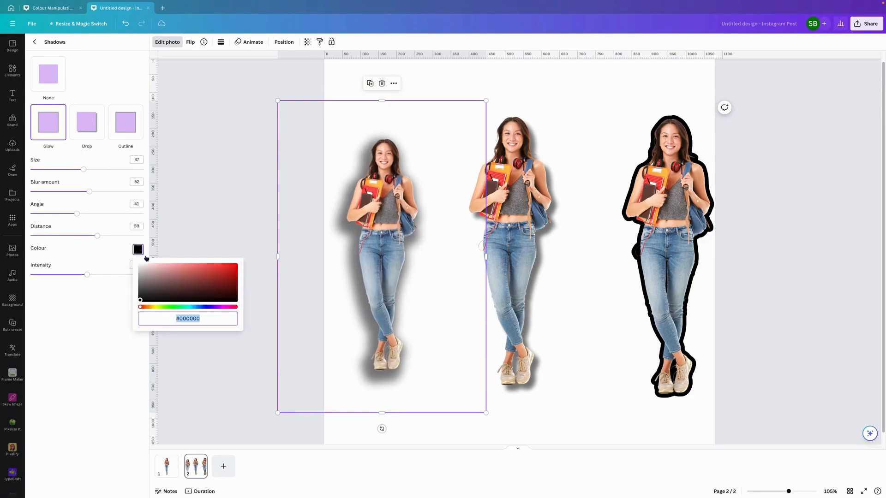
pyautogui.moveTo(227, 282); pyautogui.dragTo(208, 272)
pyautogui.click(200, 308)
pyautogui.click(67, 317)
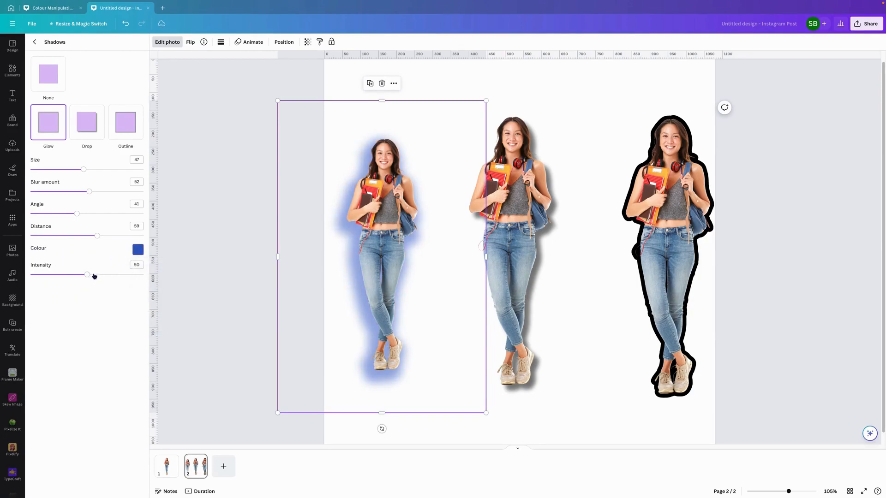
pyautogui.moveTo(89, 276); pyautogui.dragTo(108, 273)
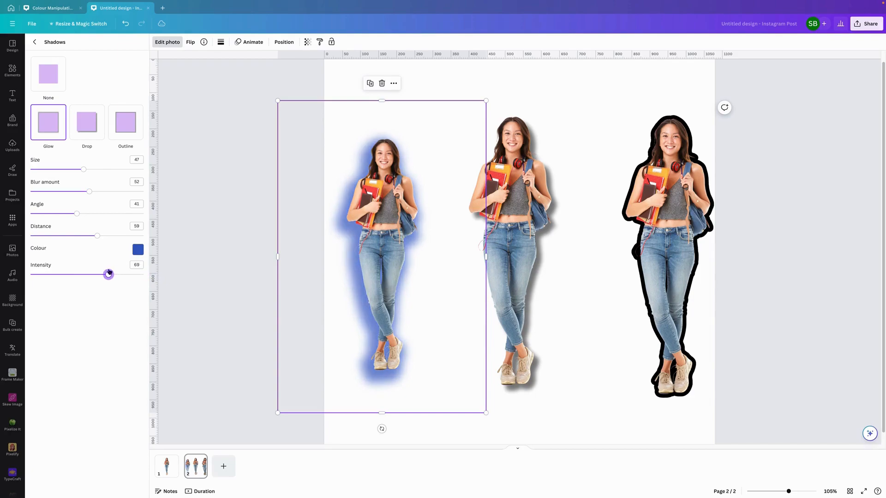
# Step: Adjust the middle photo's Drop shadow to size 34, blur 18, angle 47 and distance 21
pyautogui.click(525, 196)
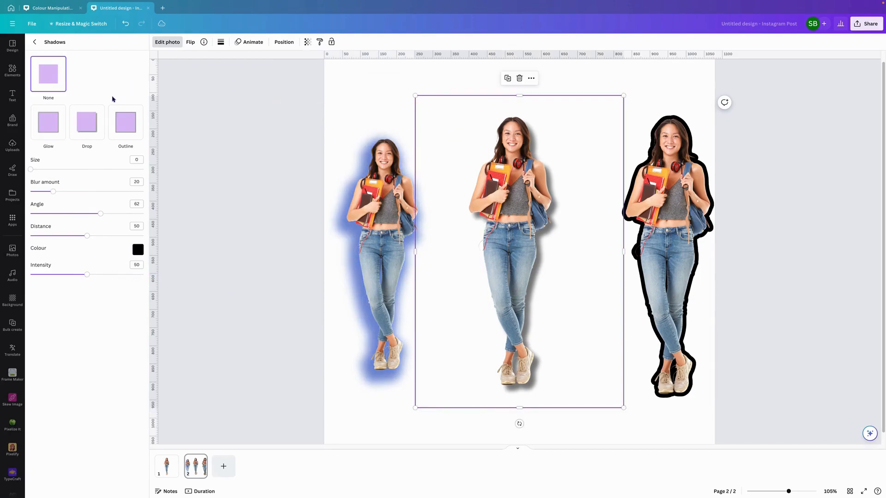
pyautogui.click(95, 128)
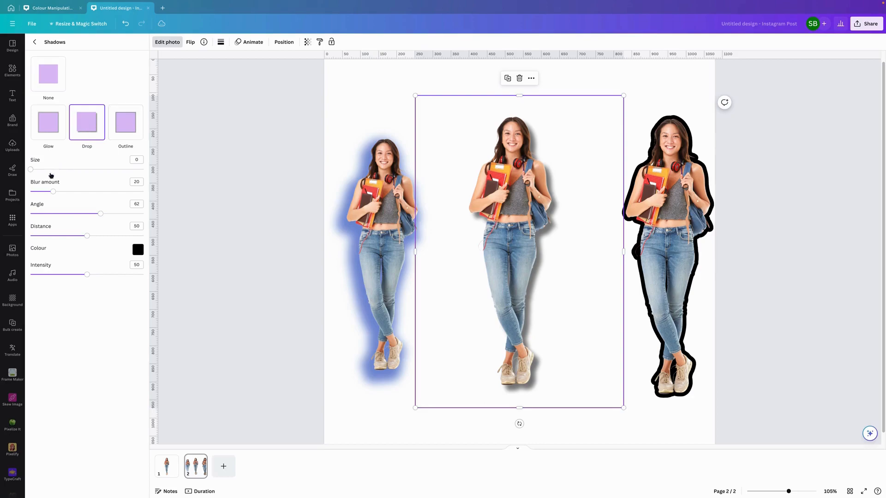
pyautogui.moveTo(31, 171); pyautogui.dragTo(51, 194)
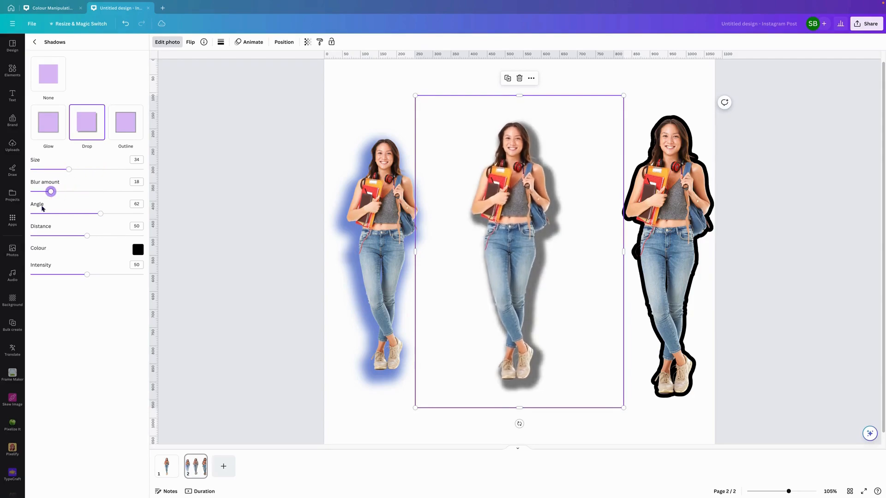
pyautogui.moveTo(101, 216); pyautogui.dragTo(84, 212)
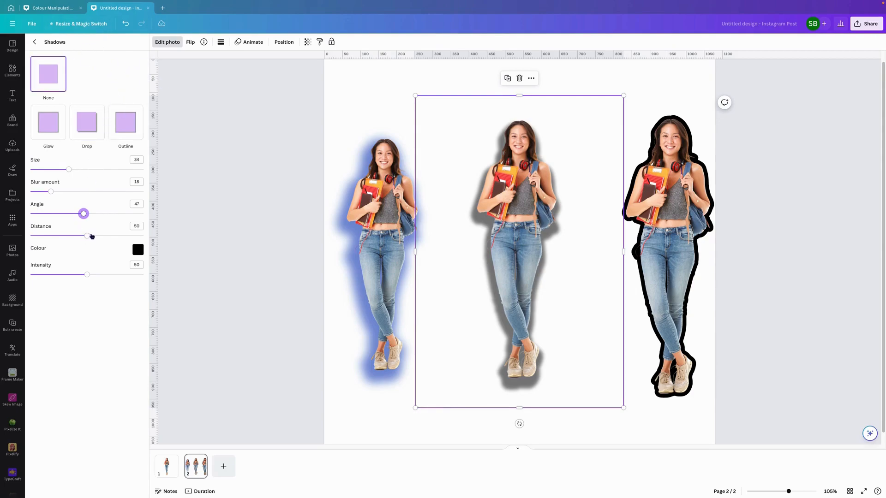
pyautogui.moveTo(87, 235); pyautogui.dragTo(54, 236)
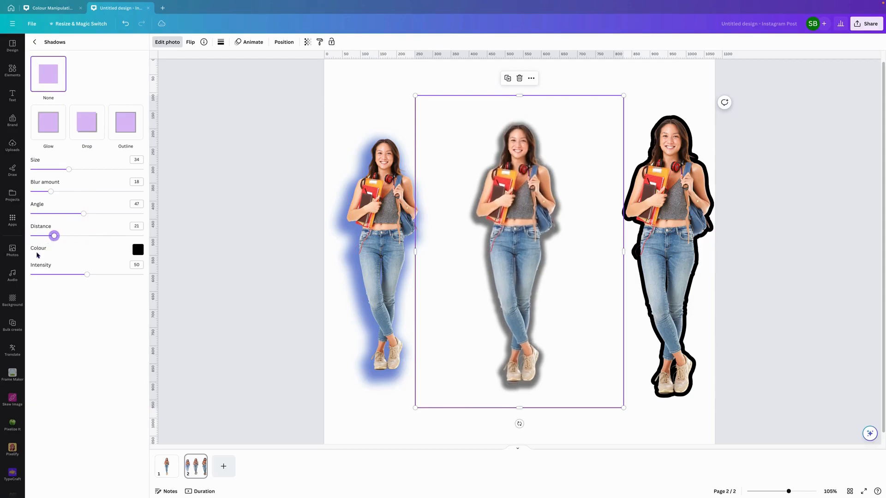
# Step: Set the middle photo's Drop shadow colour to #9F5454 and slightly lower its intensity
pyautogui.click(138, 250)
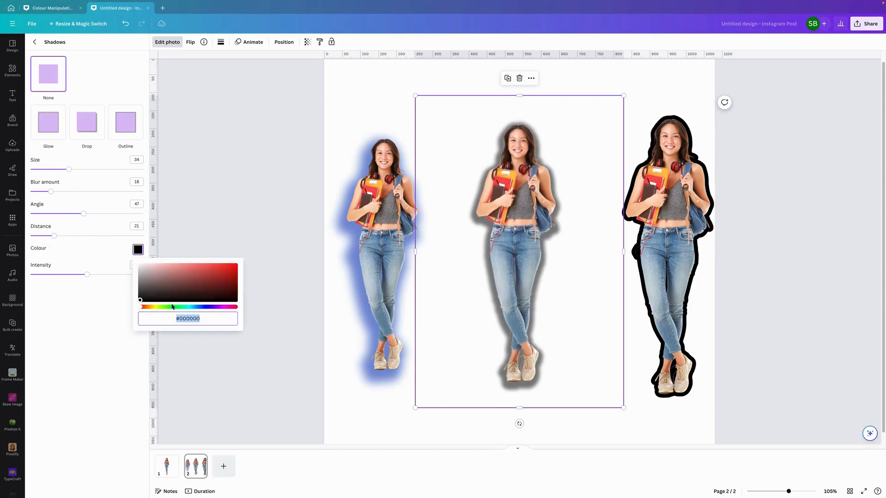
pyautogui.click(185, 278)
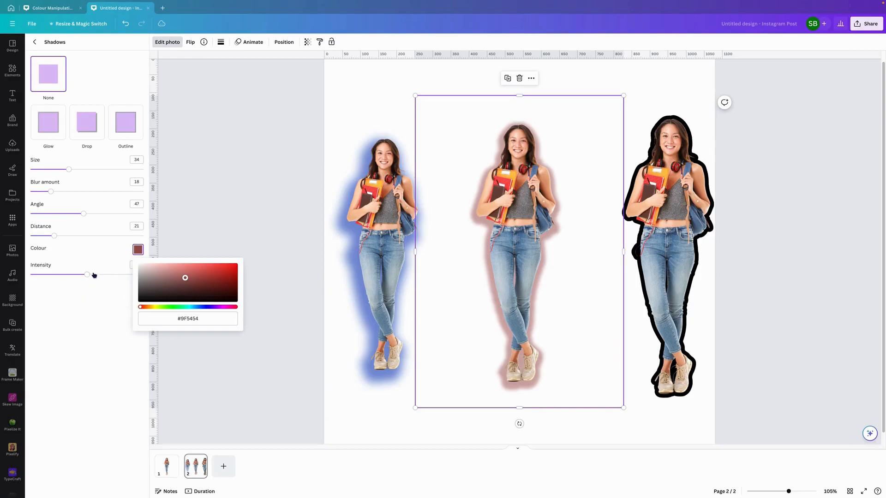
pyautogui.moveTo(89, 275)
pyautogui.mouseDown()
pyautogui.moveTo(122, 275)
pyautogui.moveTo(63, 275)
pyautogui.moveTo(83, 274)
pyautogui.mouseUp()
# Step: Adjust the right photo's Outline shadow to size 53, blur 12, angle 45 and distance 18
pyautogui.click(655, 201)
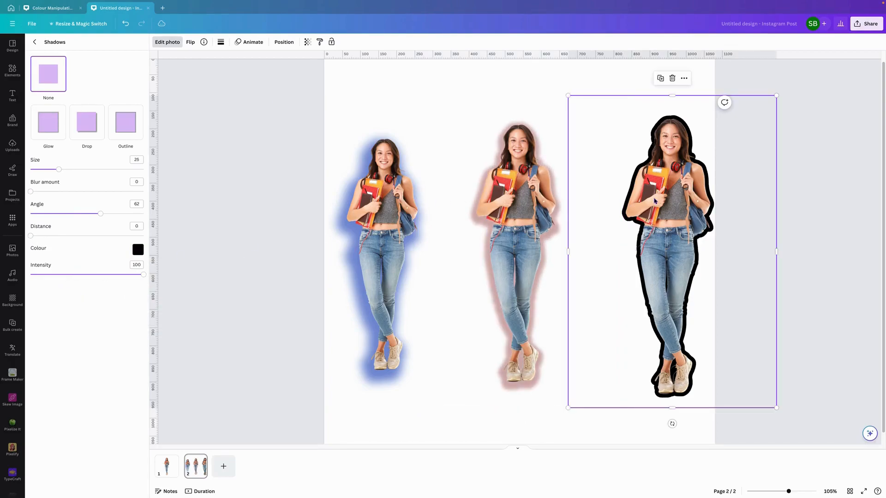
pyautogui.click(127, 127)
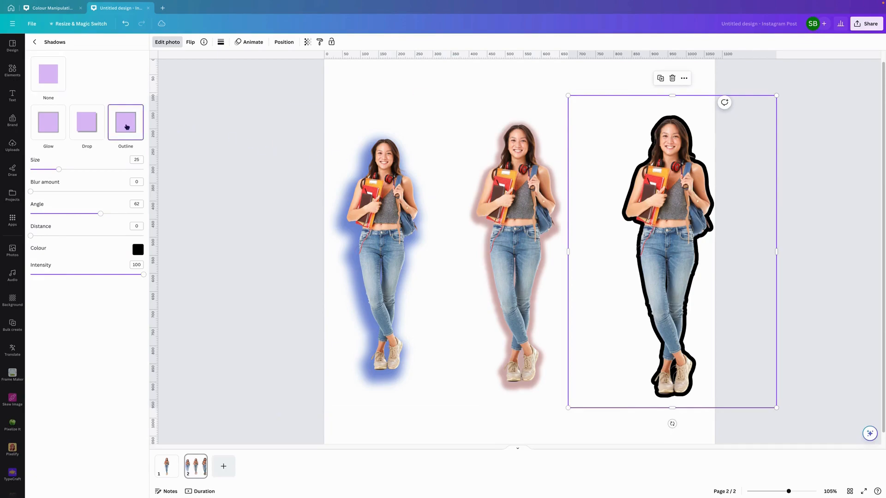
pyautogui.moveTo(60, 170); pyautogui.dragTo(91, 169)
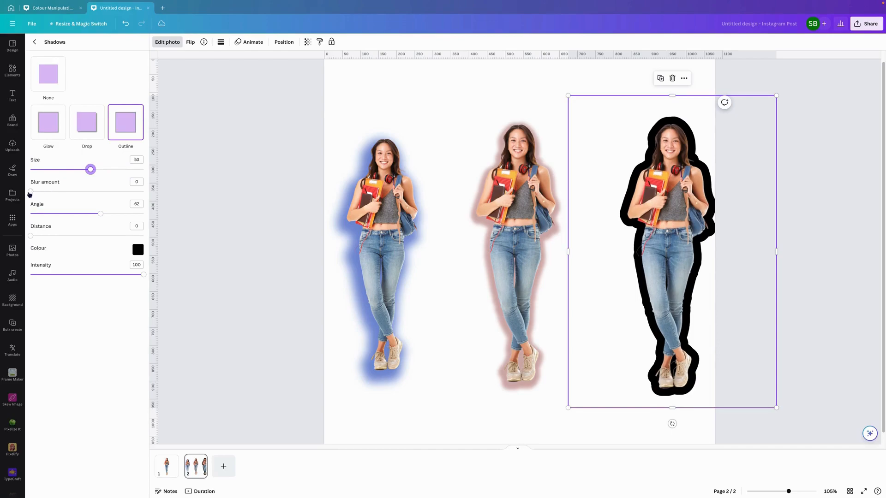
pyautogui.moveTo(30, 192)
pyautogui.mouseDown()
pyautogui.moveTo(90, 191)
pyautogui.moveTo(44, 191)
pyautogui.mouseUp()
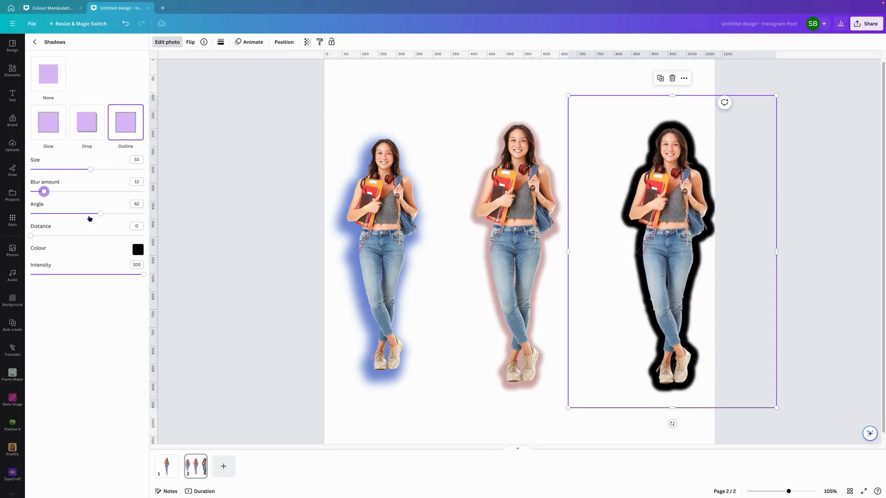
pyautogui.moveTo(100, 216); pyautogui.dragTo(82, 224)
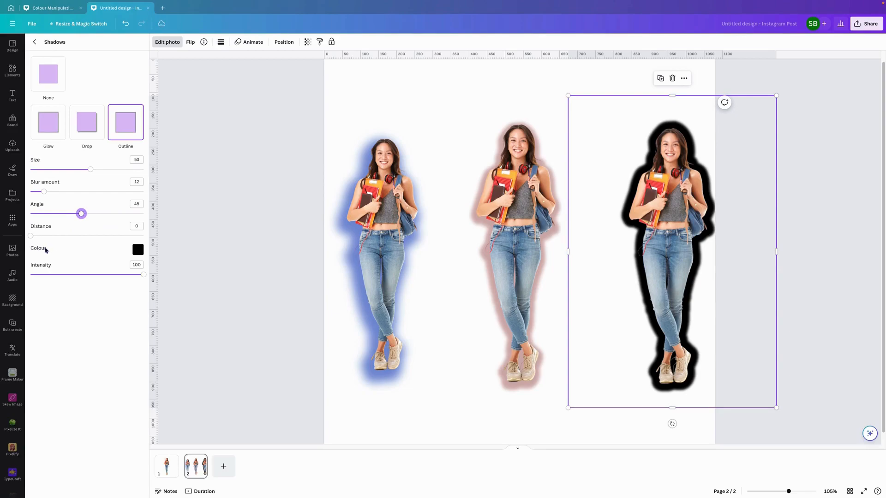
pyautogui.moveTo(32, 237); pyautogui.dragTo(52, 242)
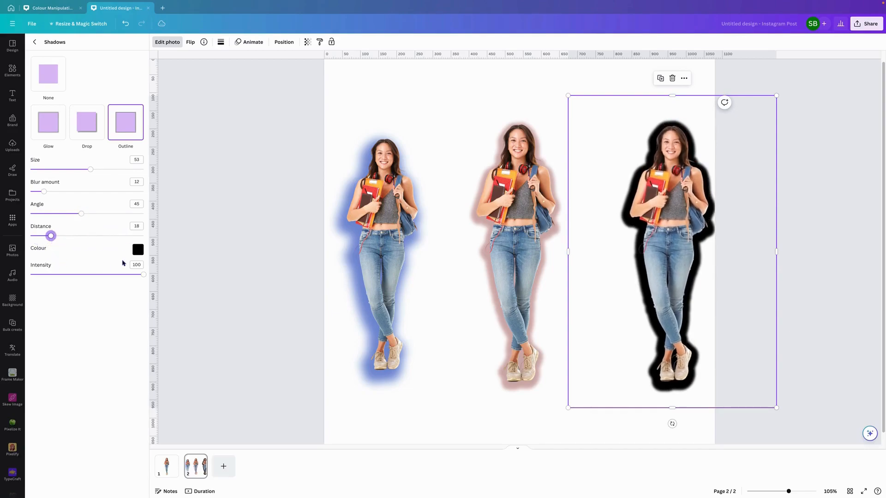
# Step: Colour the right photo's Outline shadow dark blue, try its intensity setting and leave the shadow options
pyautogui.click(138, 250)
pyautogui.click(205, 307)
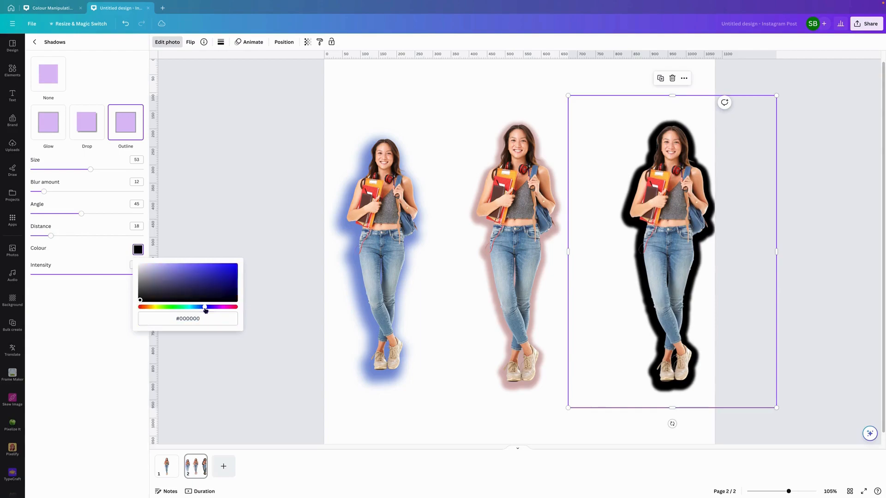
pyautogui.click(218, 278)
pyautogui.click(41, 287)
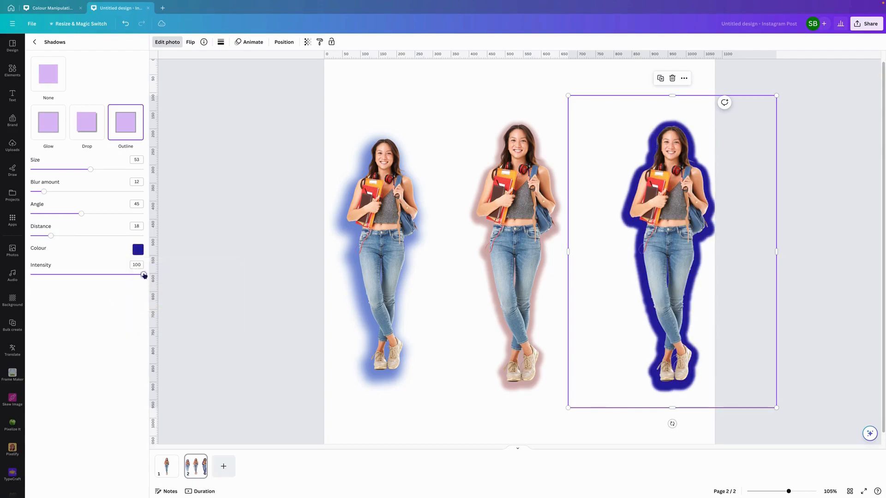
pyautogui.moveTo(145, 275)
pyautogui.mouseDown()
pyautogui.moveTo(73, 274)
pyautogui.moveTo(145, 282)
pyautogui.mouseUp()
pyautogui.click(35, 44)
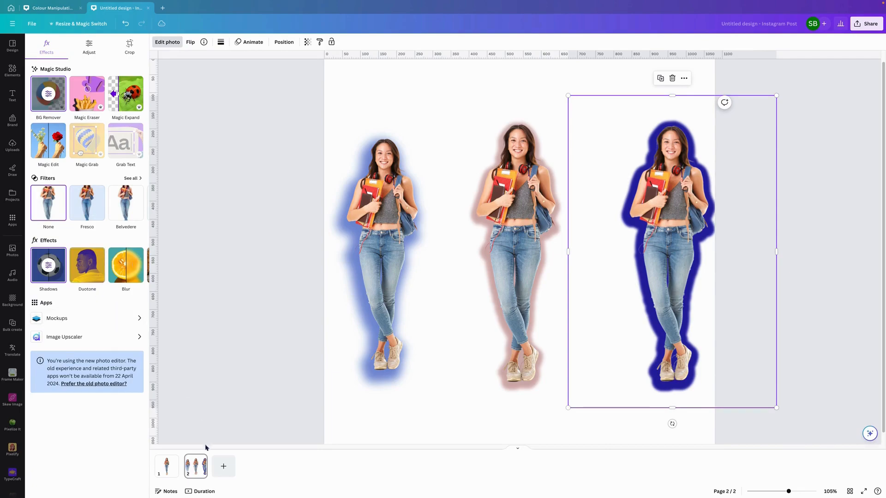
# Step: Duplicate page 1, which holds the single unshadowed photo
pyautogui.click(174, 458)
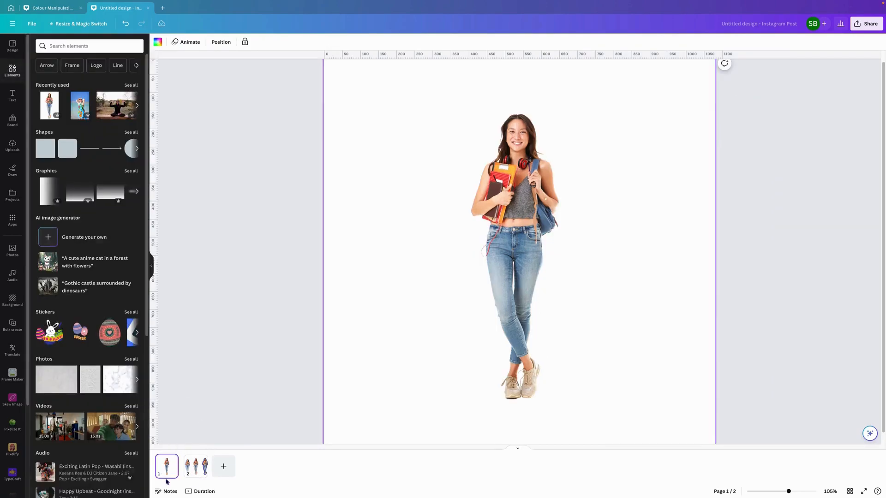
pyautogui.click(173, 457)
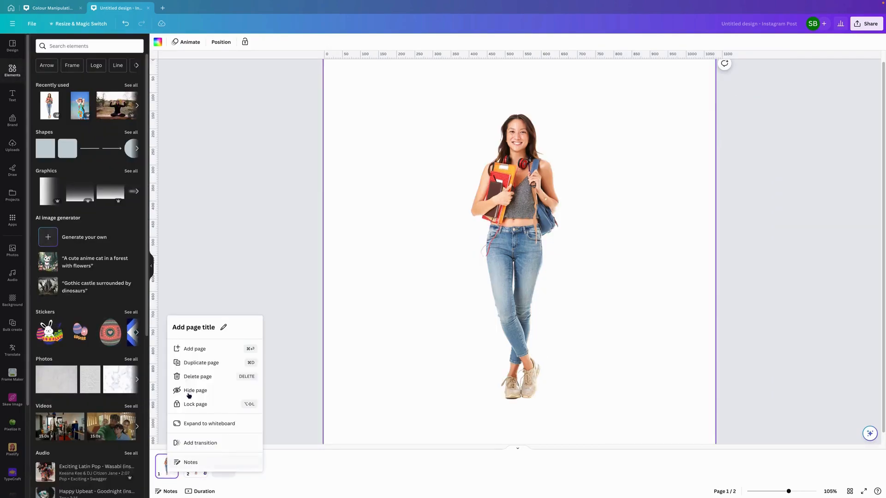
pyautogui.click(197, 364)
# Step: Open the Duotone effects for the photo on the new page 2
pyautogui.click(423, 143)
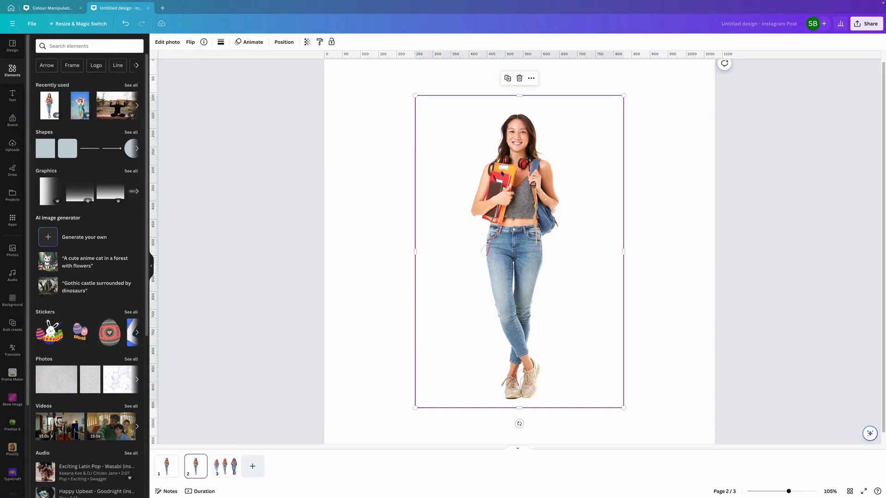
pyautogui.click(168, 42)
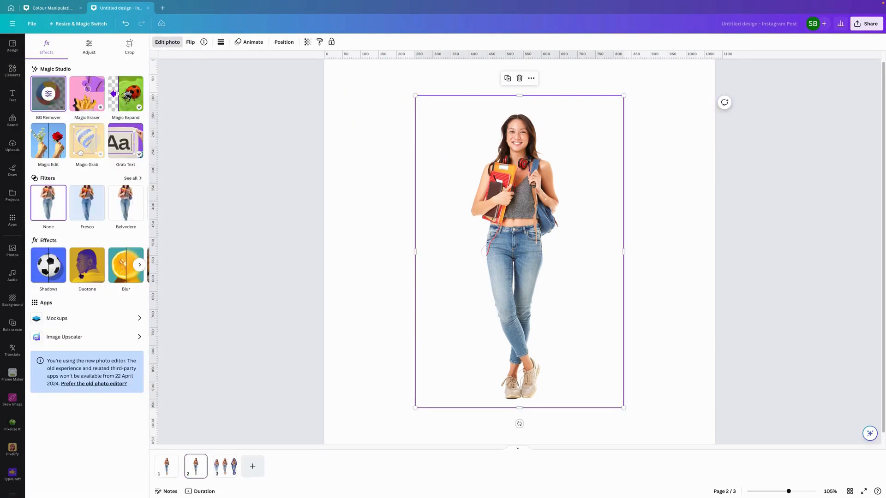
pyautogui.click(96, 270)
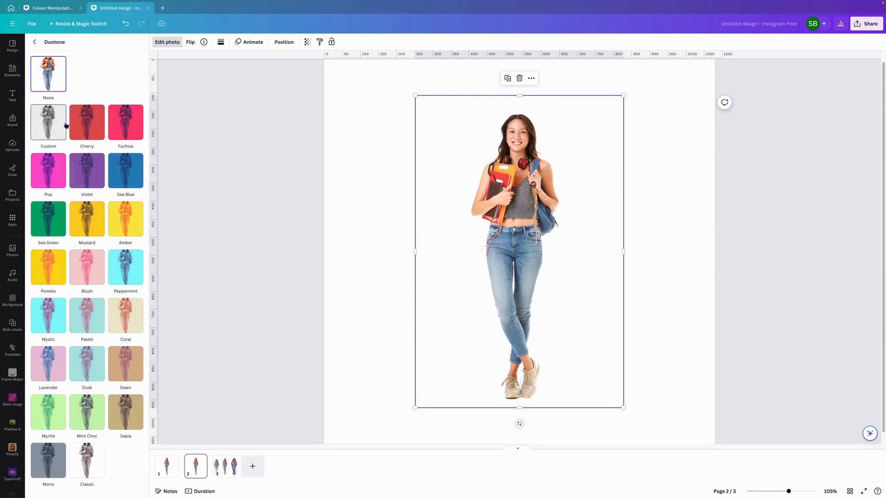
# Step: Move the photo to the left of page 2 and place two copies beside it, in the middle and at the right
pyautogui.moveTo(499, 202); pyautogui.dragTo(391, 217)
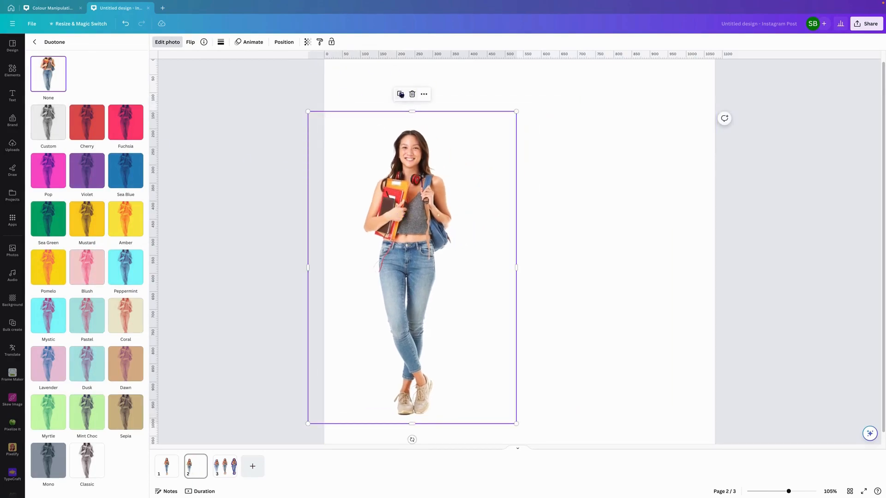
pyautogui.moveTo(437, 195); pyautogui.dragTo(538, 189)
pyautogui.click(508, 95)
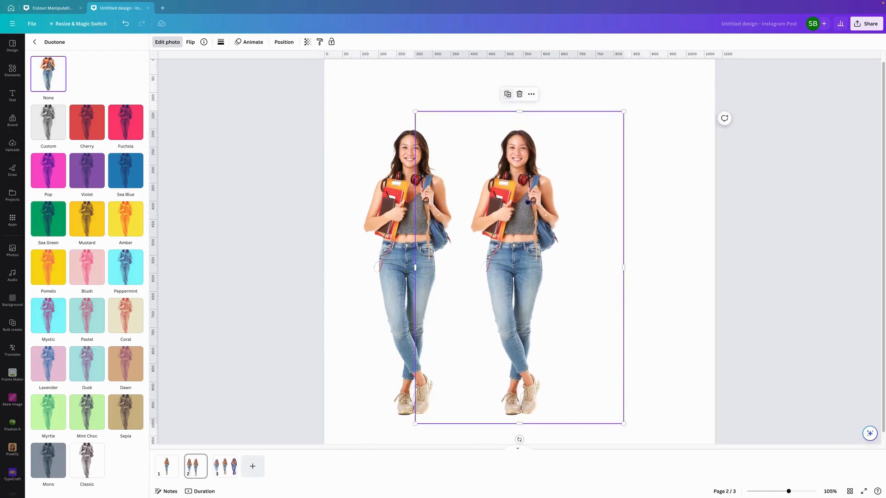
pyautogui.moveTo(641, 229); pyautogui.dragTo(679, 229)
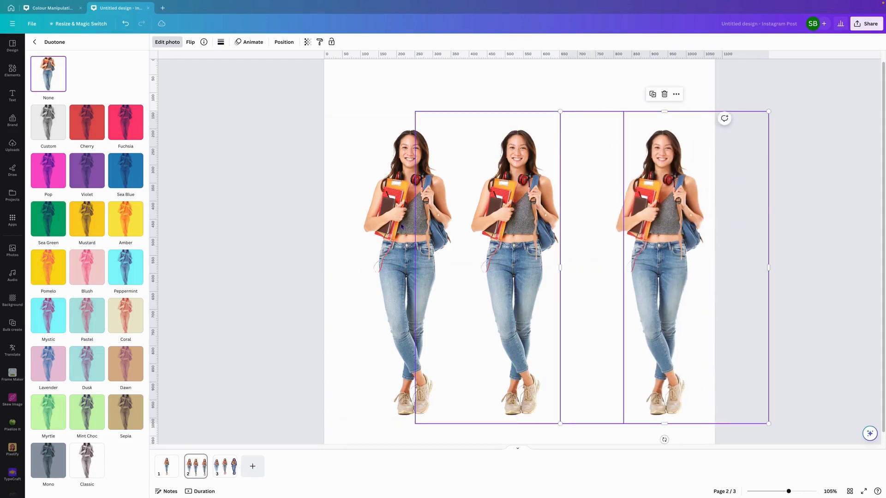
# Step: Apply a Custom duotone to the left photo and set its highlights colour to red
pyautogui.click(363, 214)
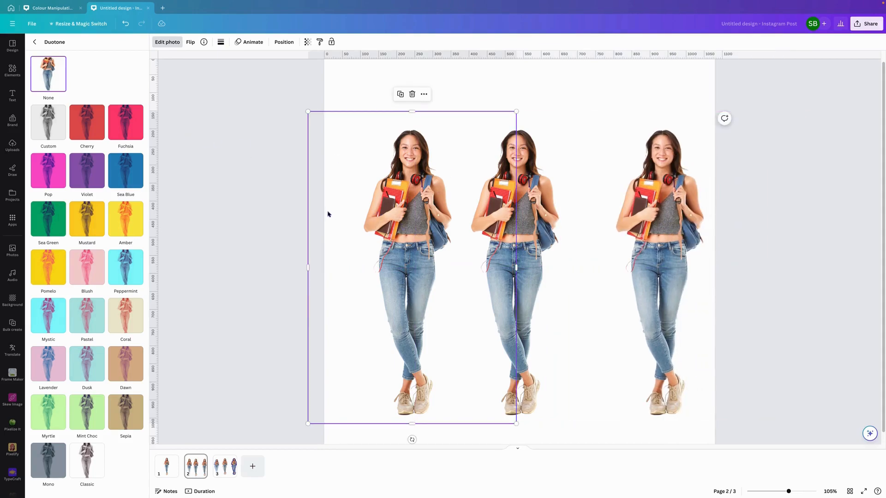
pyautogui.click(50, 125)
pyautogui.click(134, 162)
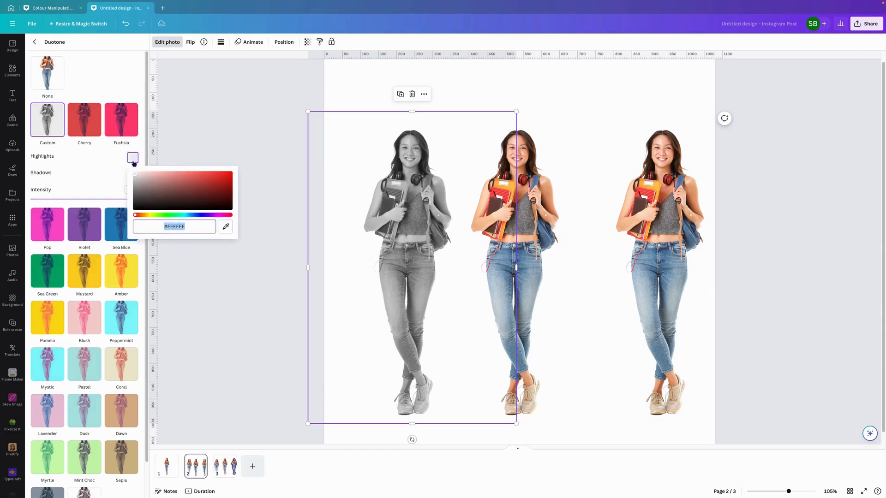
pyautogui.moveTo(143, 180); pyautogui.dragTo(204, 176)
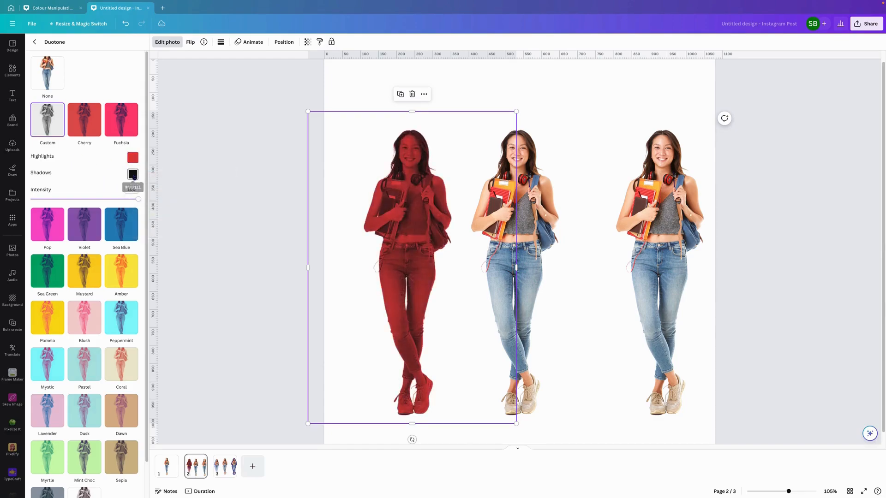
# Step: Set the shadows colour of the left photo's custom duotone to blue #102FB6
pyautogui.click(133, 174)
pyautogui.click(196, 231)
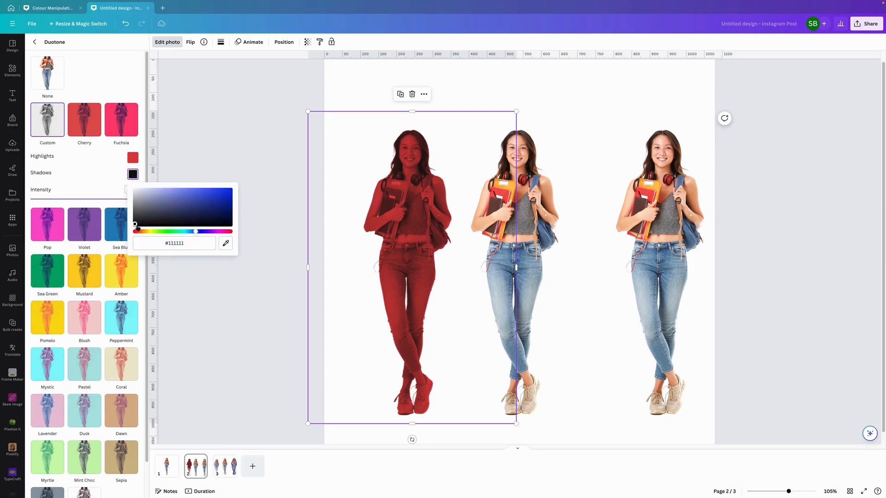
pyautogui.moveTo(137, 228); pyautogui.dragTo(224, 199)
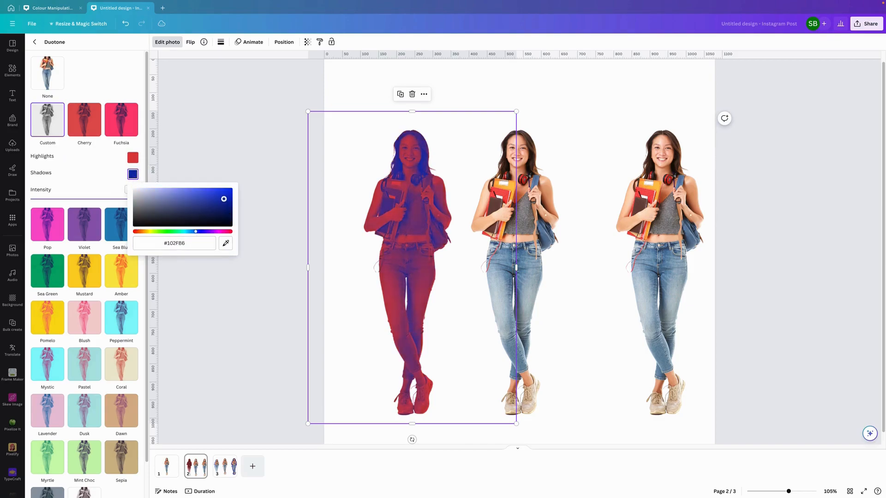
# Step: Apply the Cherry duotone to the middle photo and the Pastel duotone to the right photo
pyautogui.click(555, 193)
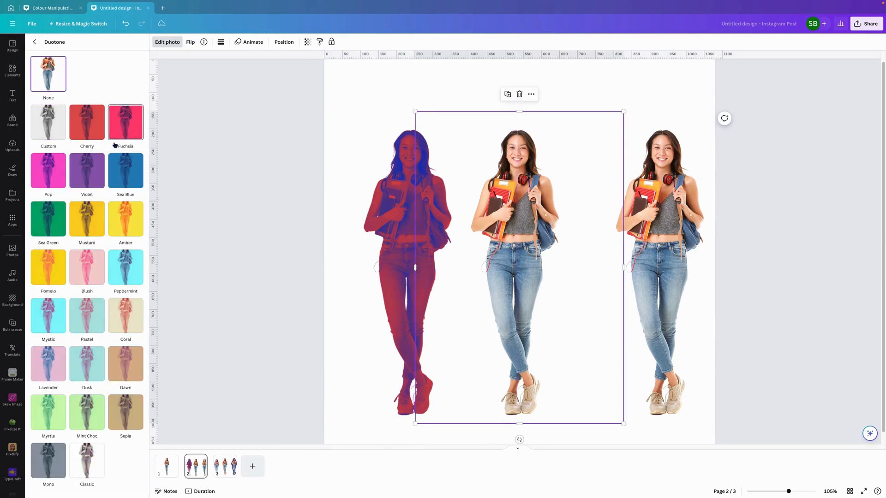
pyautogui.click(87, 125)
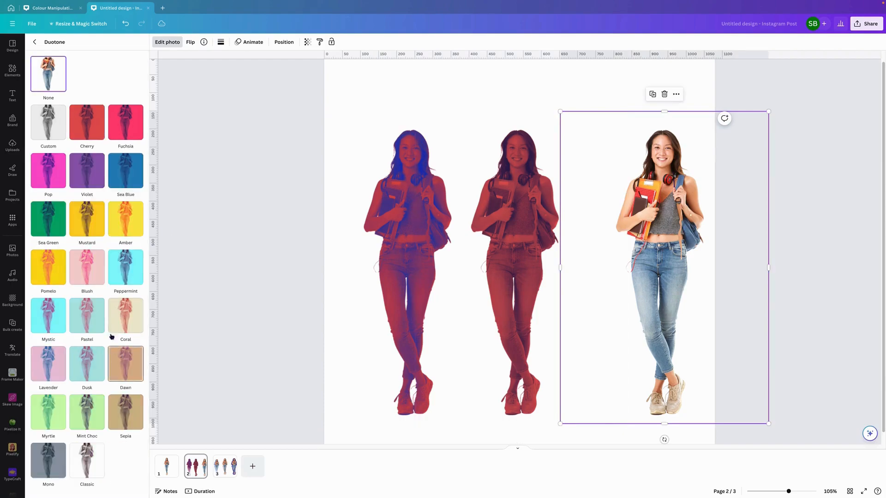
pyautogui.click(92, 316)
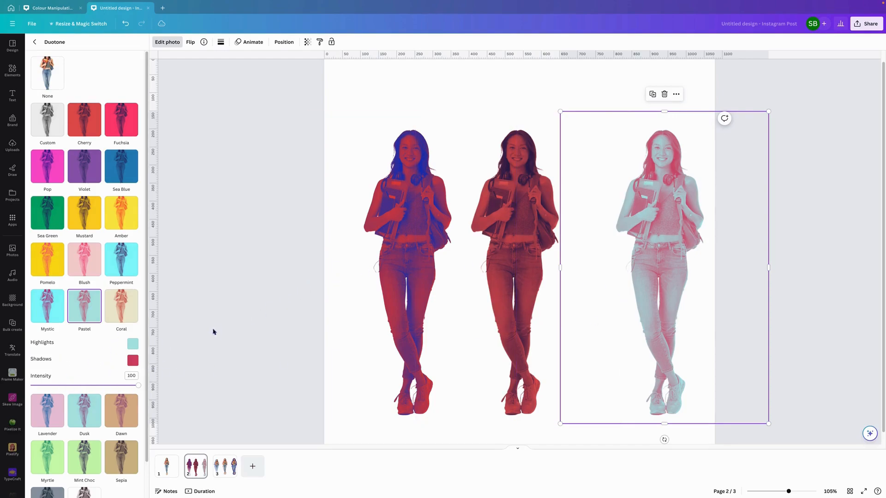
pyautogui.click(34, 42)
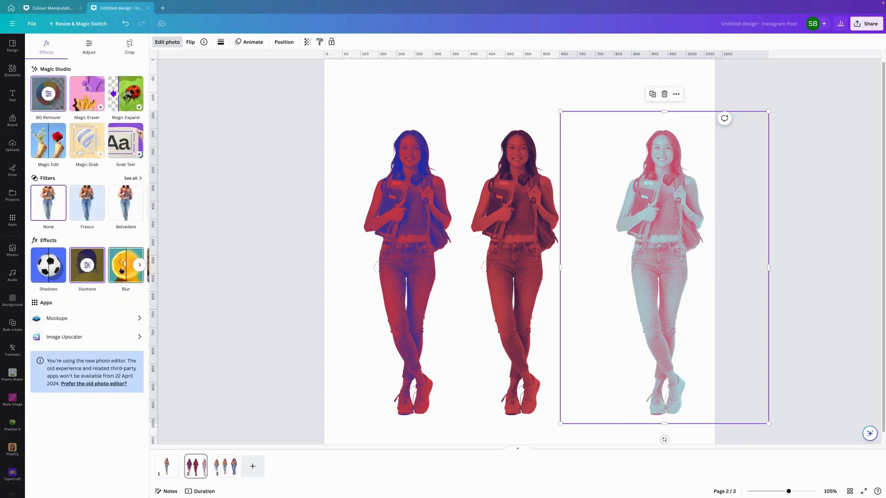
# Step: Duplicate page 1 and open the photo on the copy for editing
pyautogui.click(172, 460)
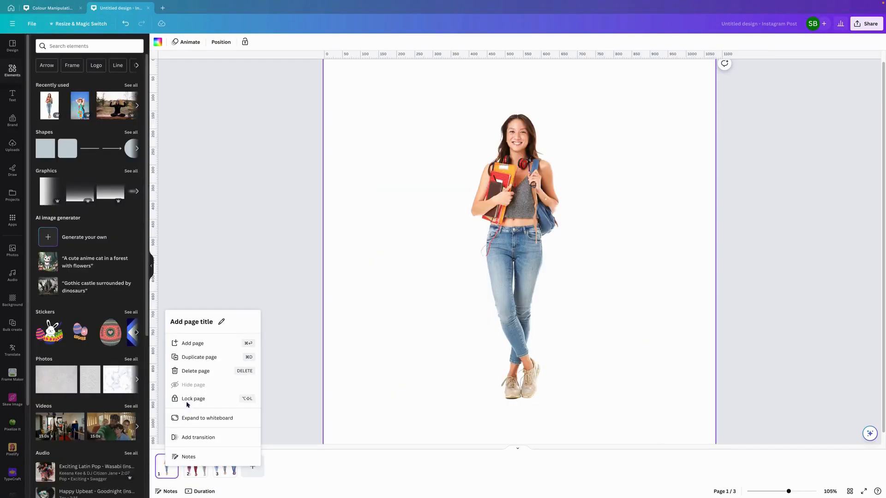
pyautogui.click(205, 363)
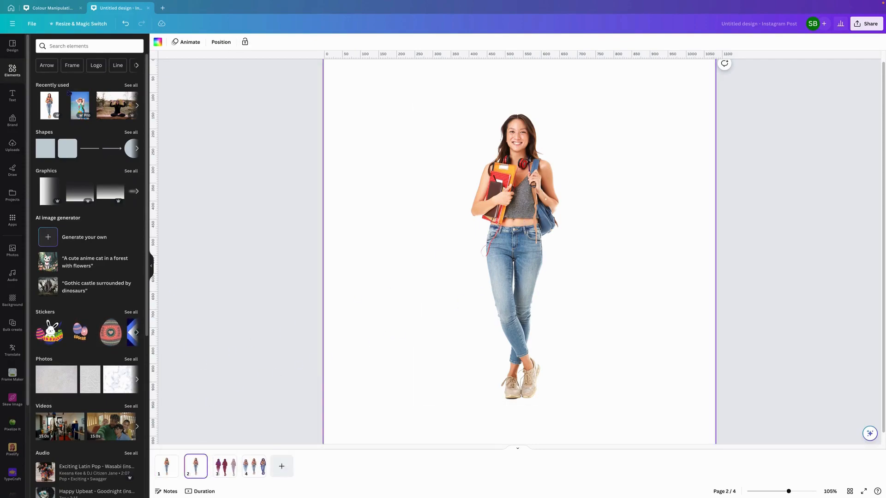
pyautogui.click(494, 178)
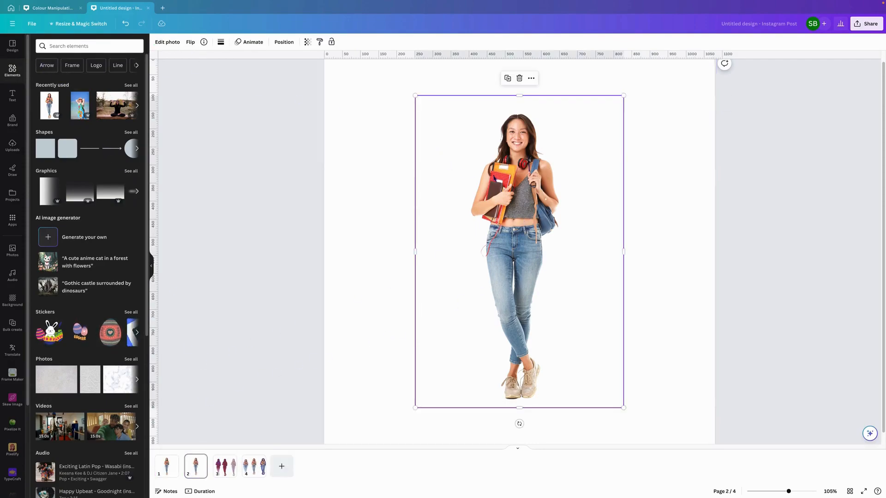
pyautogui.click(167, 42)
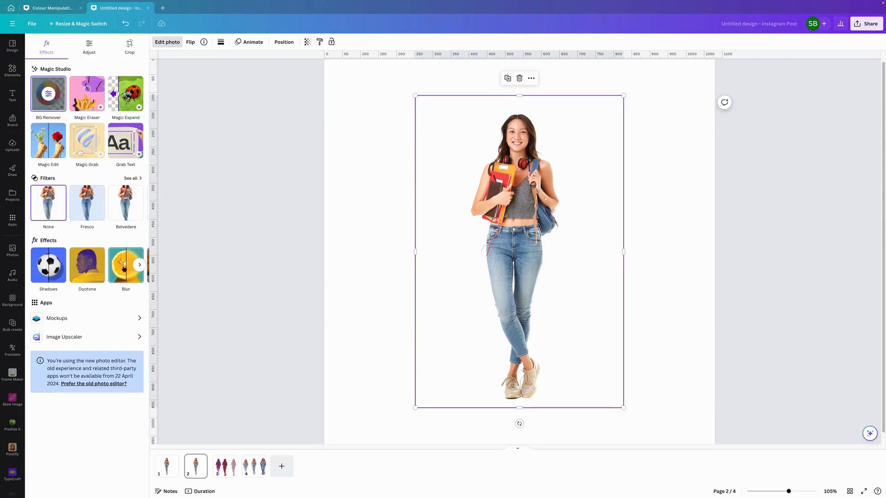
# Step: Try the Blur effect on the whole image, bring its intensity back to 0 and return to the effects
pyautogui.click(124, 270)
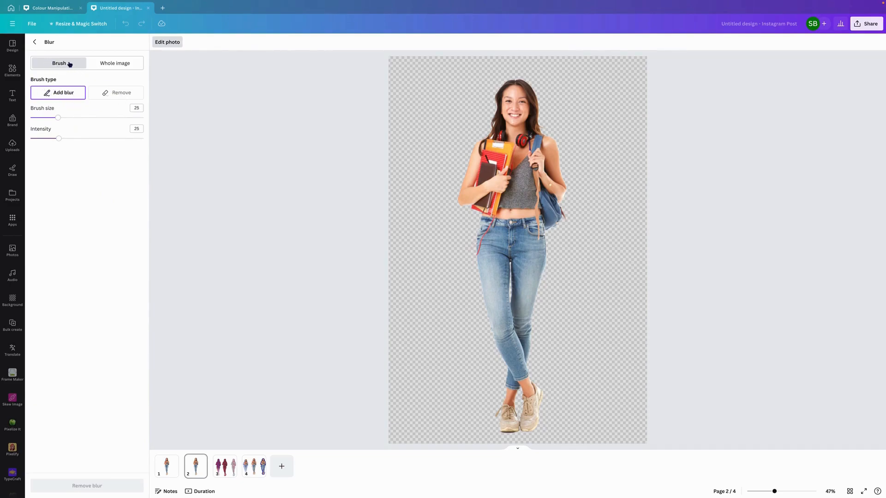
pyautogui.click(133, 67)
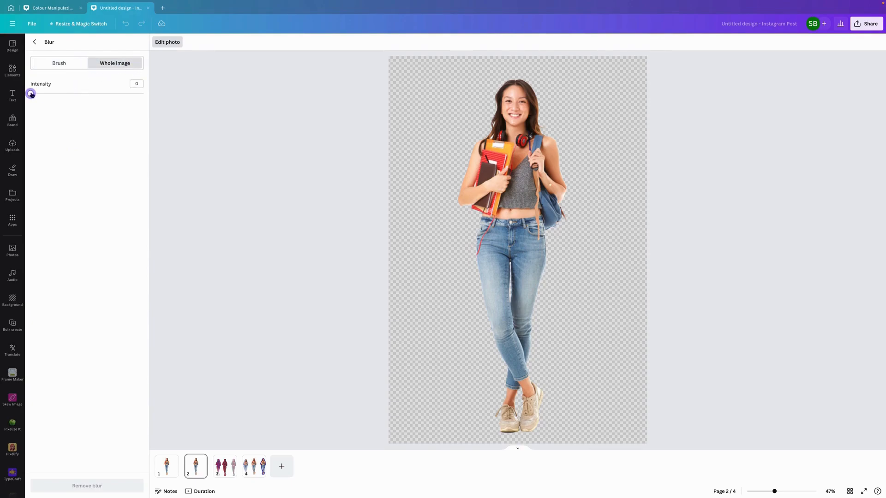
pyautogui.moveTo(32, 94)
pyautogui.mouseDown()
pyautogui.moveTo(118, 100)
pyautogui.moveTo(28, 98)
pyautogui.mouseUp()
pyautogui.click(34, 42)
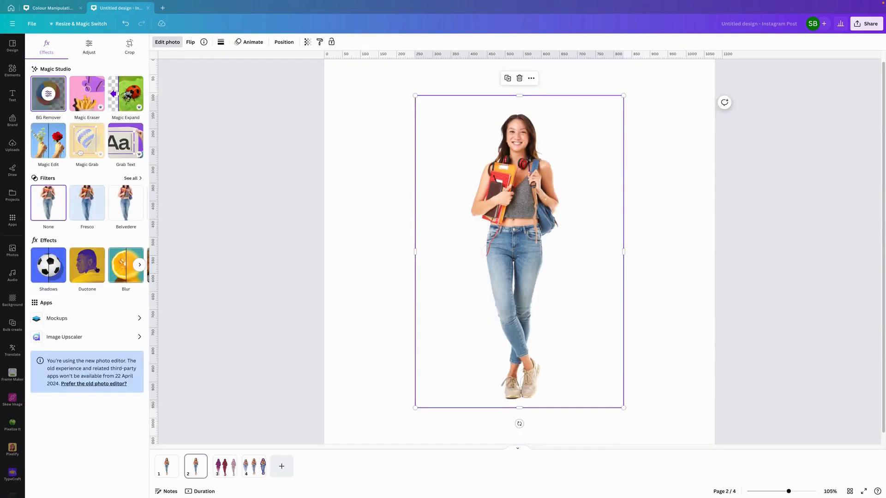
# Step: Duplicate page 1 again and apply the Auto Focus effect to the photo on the new page 2
pyautogui.click(139, 266)
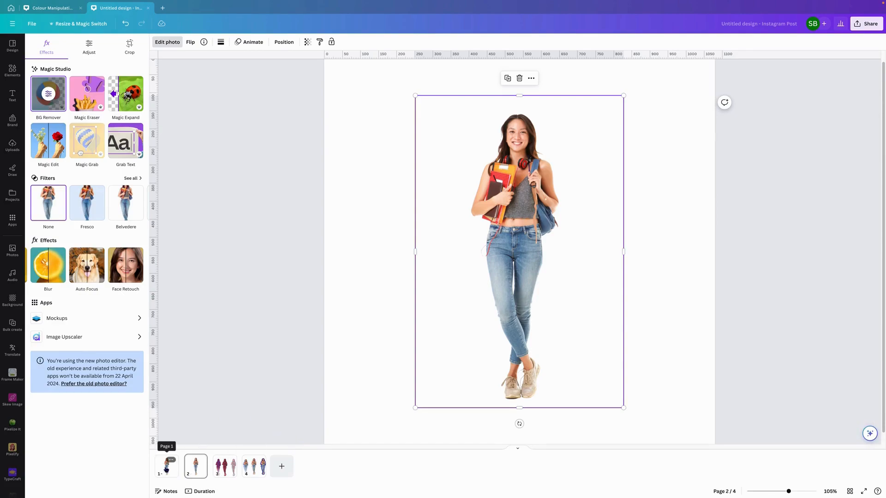
pyautogui.click(171, 460)
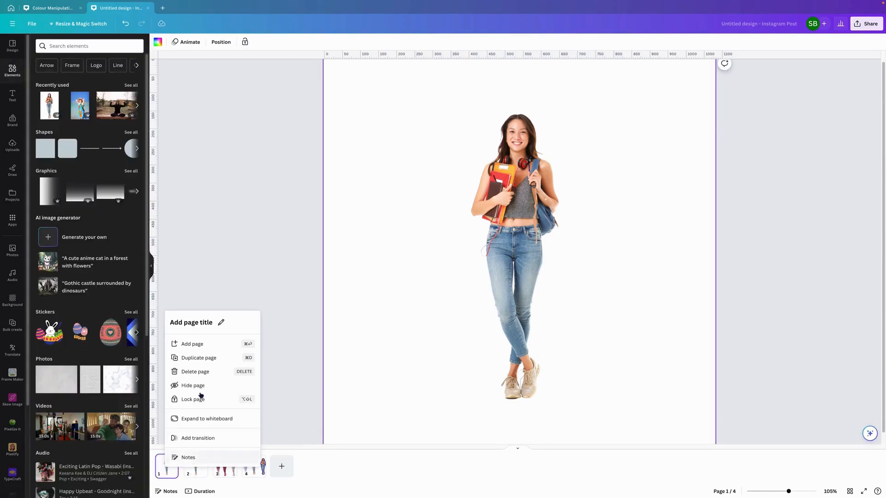
pyautogui.click(206, 359)
pyautogui.click(585, 235)
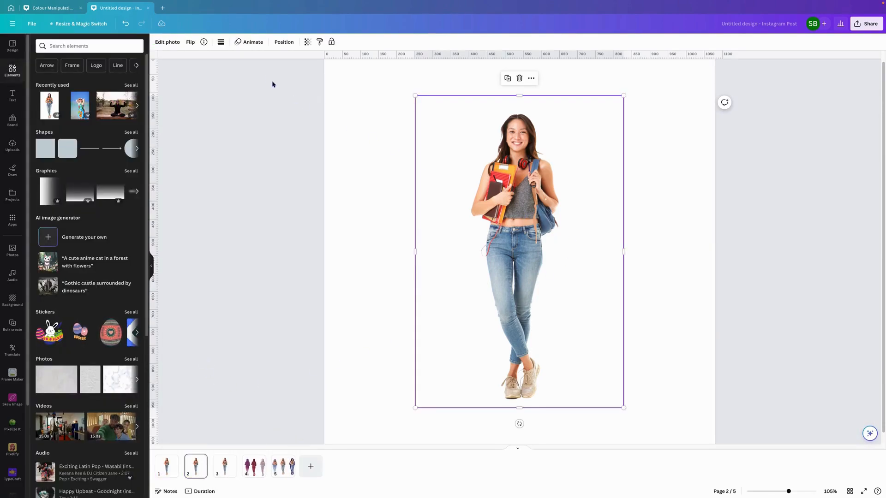
pyautogui.click(176, 43)
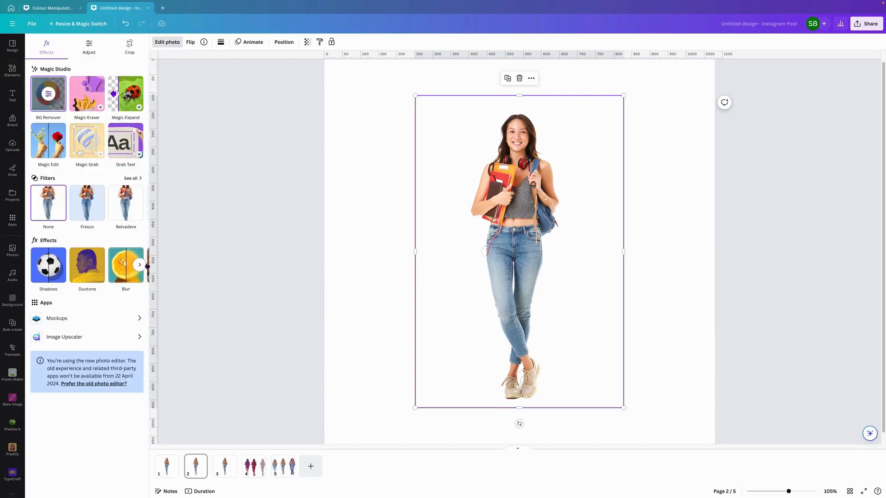
pyautogui.click(143, 265)
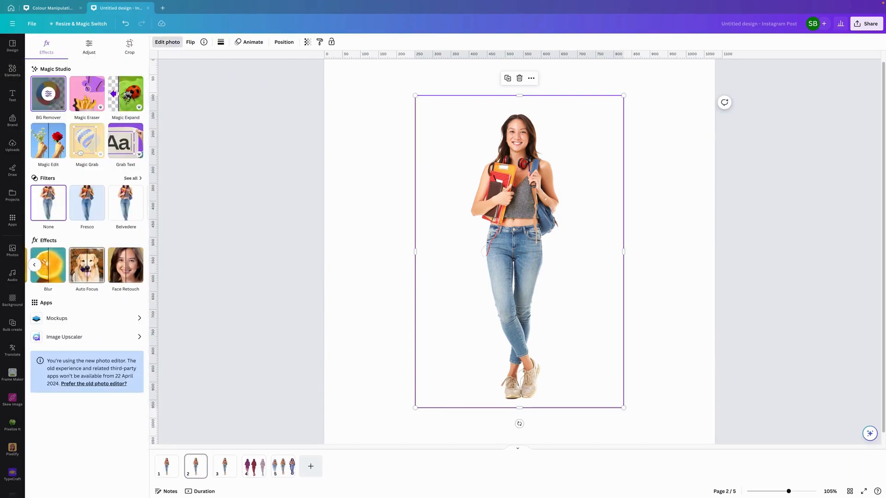
pyautogui.click(82, 269)
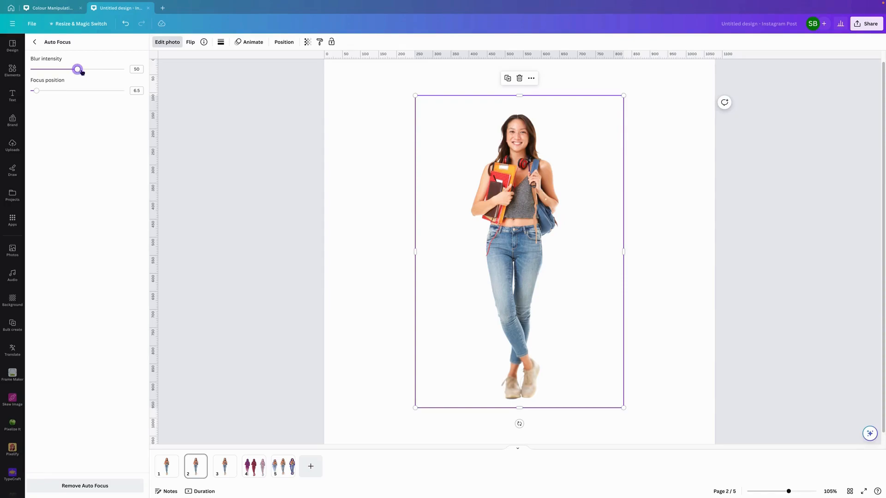
# Step: Try low and high Auto Focus settings, ending with blur intensity 100 and focus position 32.5
pyautogui.moveTo(82, 71); pyautogui.dragTo(120, 70)
pyautogui.moveTo(104, 76); pyautogui.dragTo(33, 74)
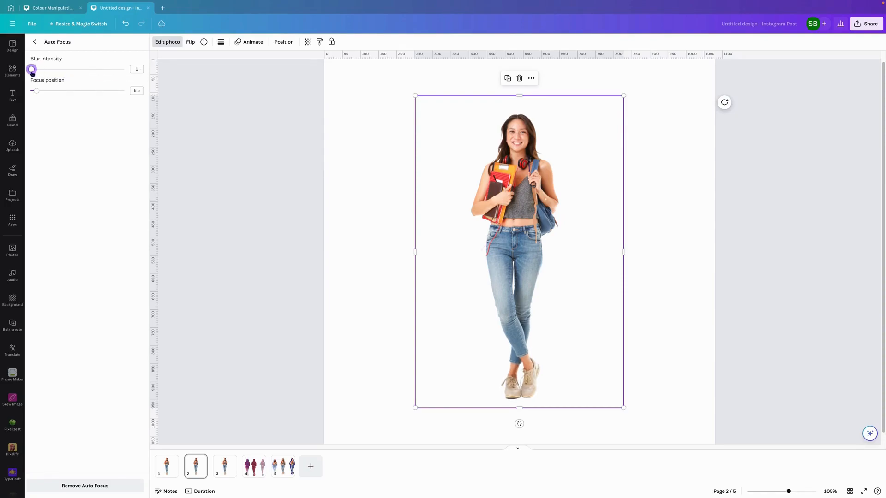
pyautogui.click(36, 91)
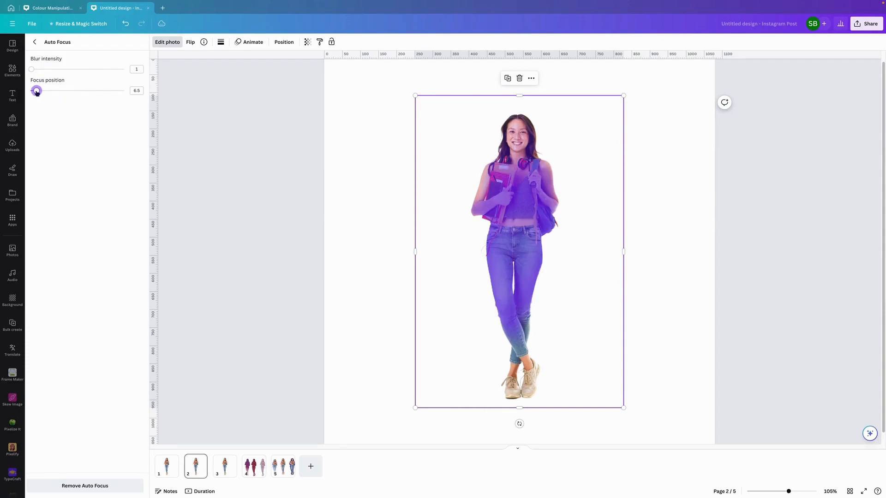
pyautogui.moveTo(36, 92); pyautogui.dragTo(136, 85)
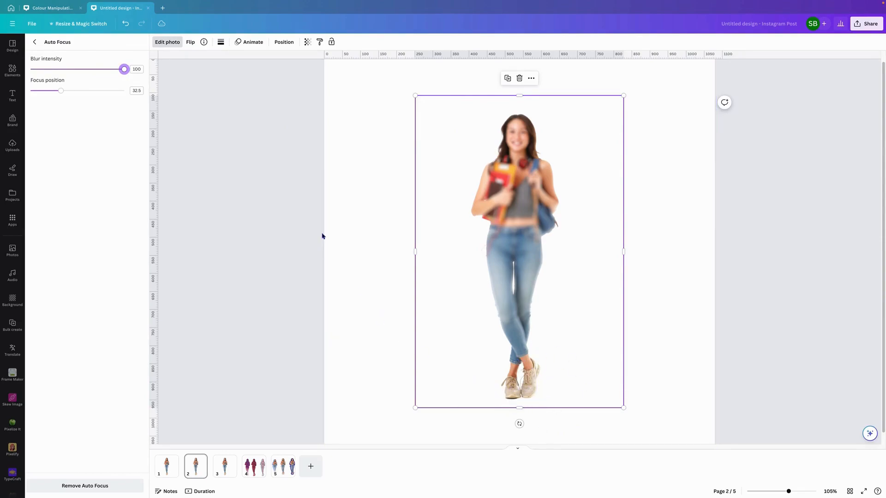
pyautogui.click(34, 42)
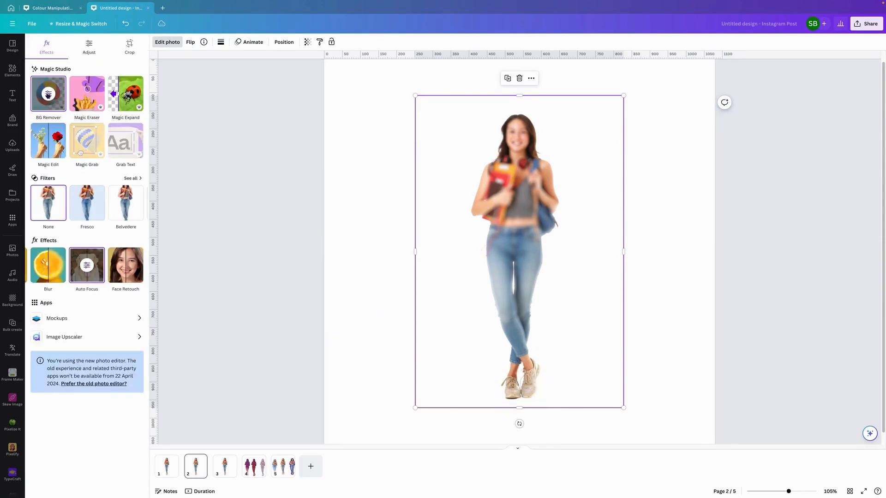
# Step: Make another duplicate of page 1 and apply the Face Retouch effect to the photo on it
pyautogui.click(169, 473)
pyautogui.rightClick(169, 471)
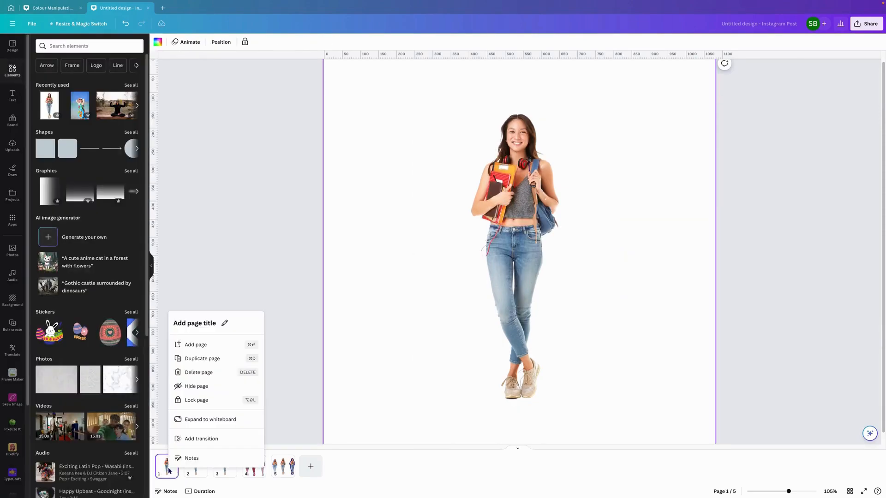
pyautogui.click(202, 359)
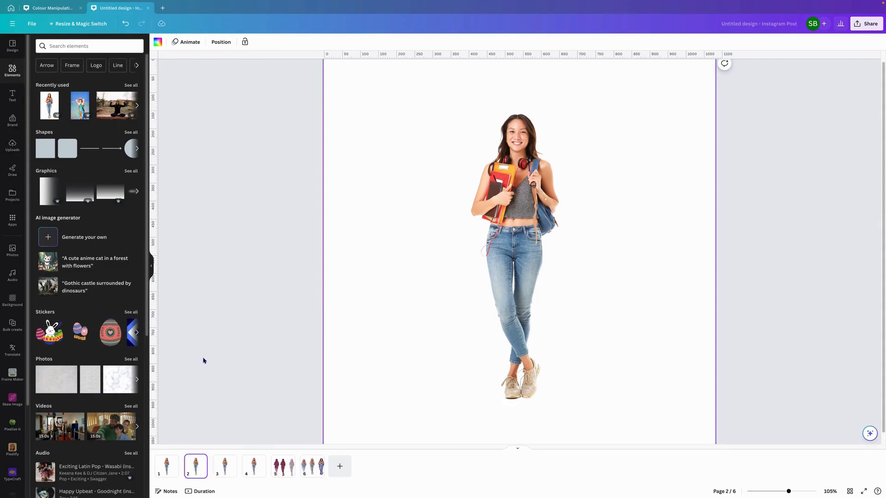
pyautogui.click(500, 194)
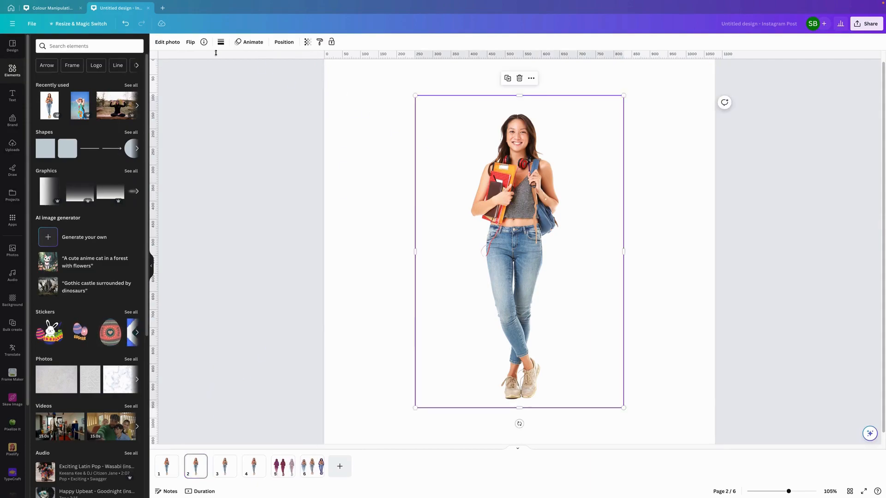
pyautogui.click(168, 42)
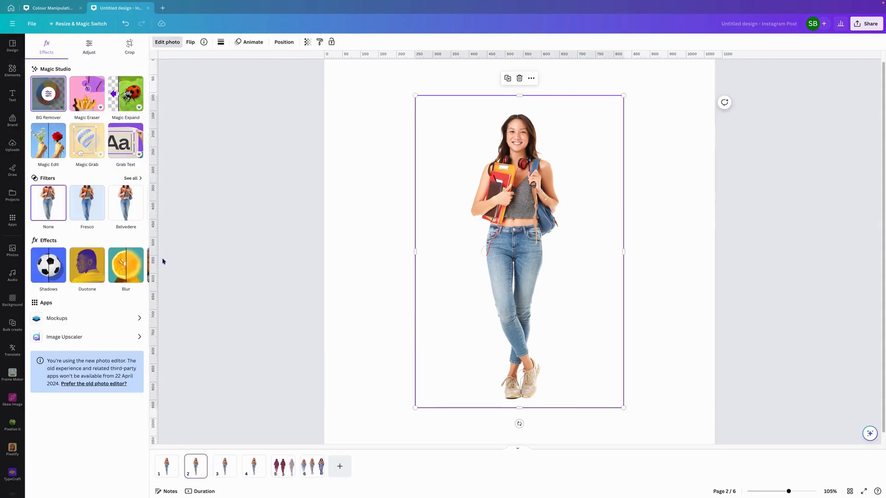
pyautogui.click(140, 266)
pyautogui.click(131, 271)
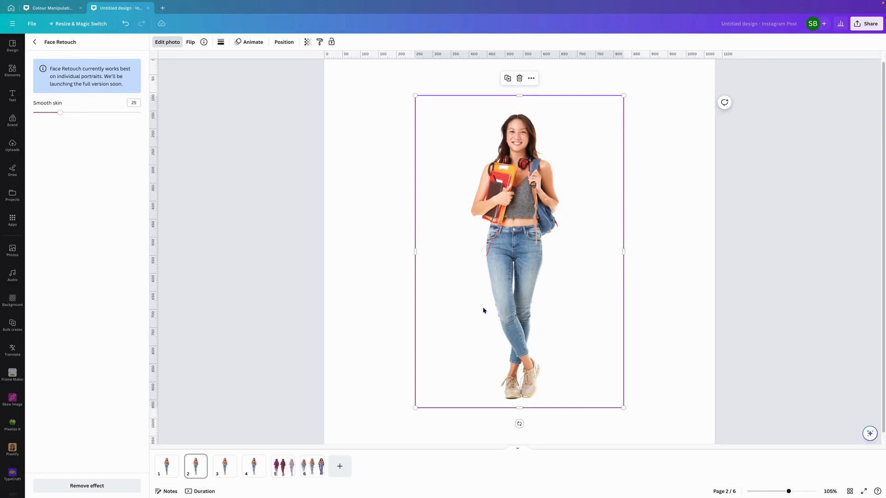
# Step: Compare the woman's face with and without Face Retouch, and set Smooth skin to 36
pyautogui.moveTo(788, 493); pyautogui.dragTo(815, 491)
pyautogui.scroll(5, 777, 407)
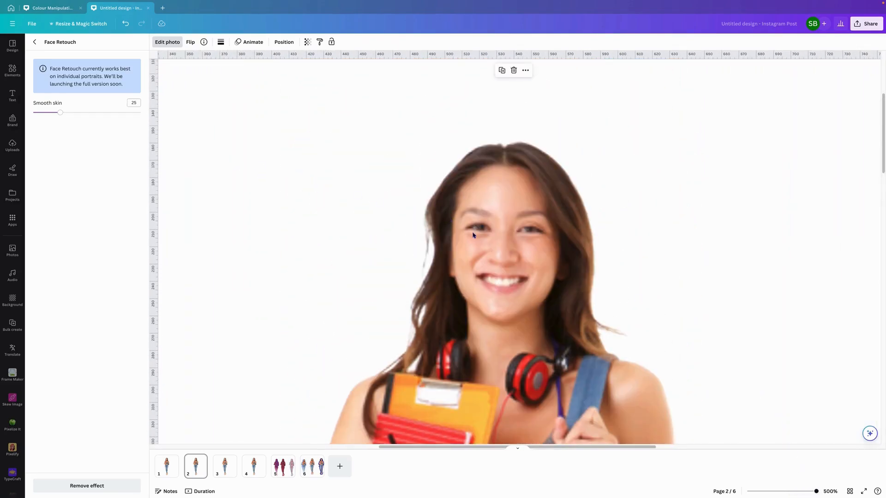
pyautogui.moveTo(60, 112); pyautogui.dragTo(118, 121)
pyautogui.click(93, 489)
pyautogui.moveTo(35, 115)
pyautogui.mouseDown()
pyautogui.moveTo(140, 116)
pyautogui.moveTo(72, 114)
pyautogui.mouseUp()
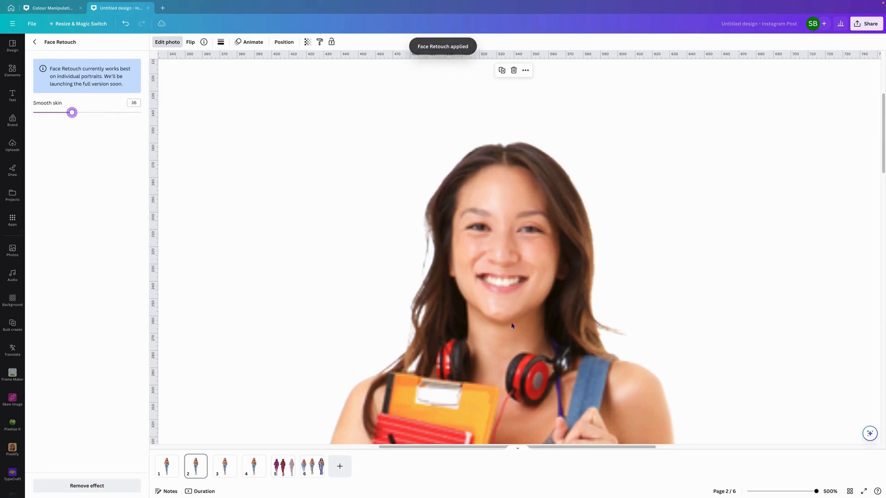
pyautogui.click(35, 43)
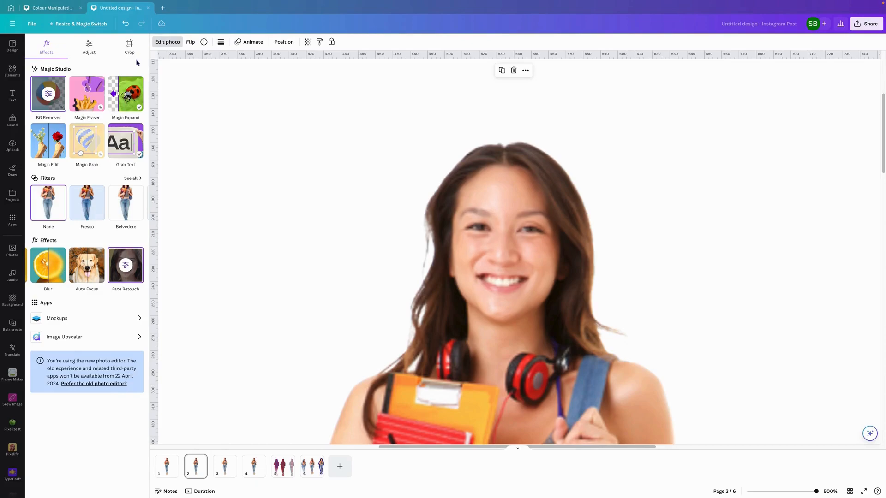
# Step: Create a new Instagram Post (Square) design, add the recently used photo of the woman with books and select it
pyautogui.click(163, 8)
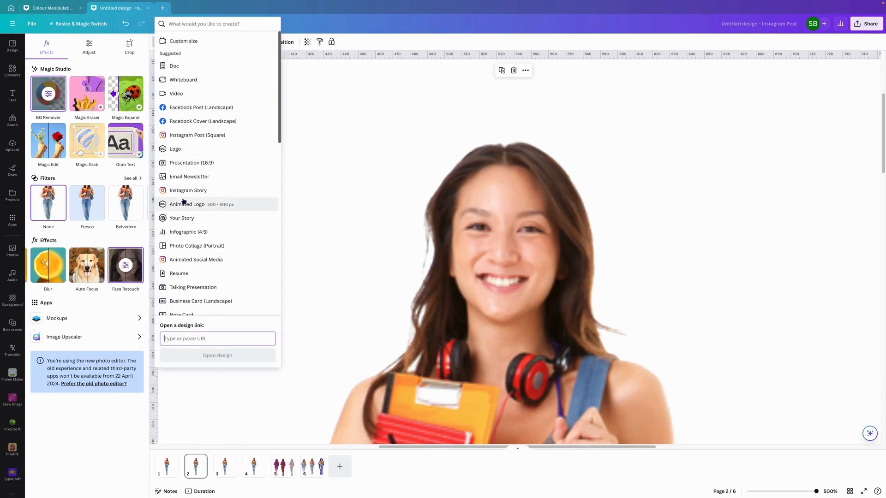
pyautogui.click(200, 135)
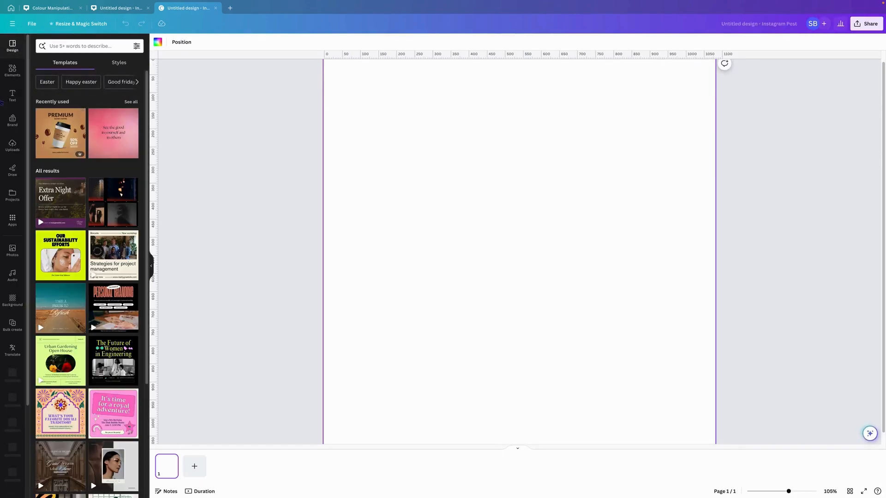
pyautogui.click(13, 70)
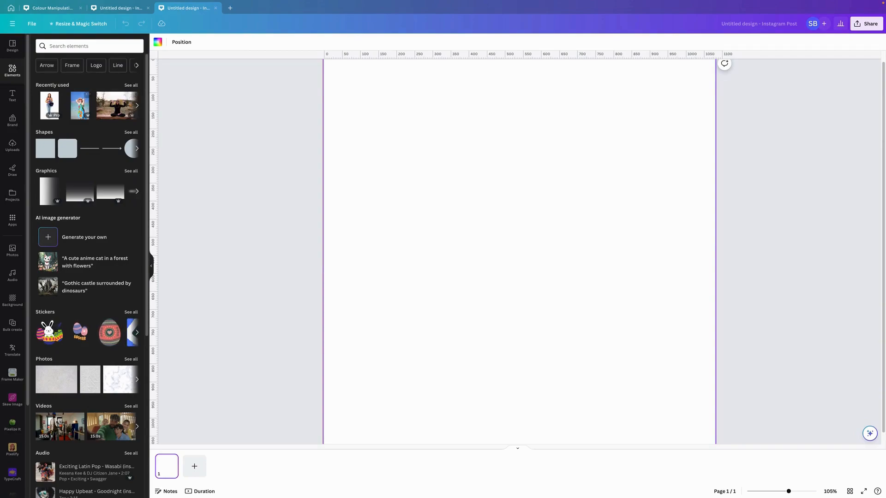
pyautogui.click(50, 105)
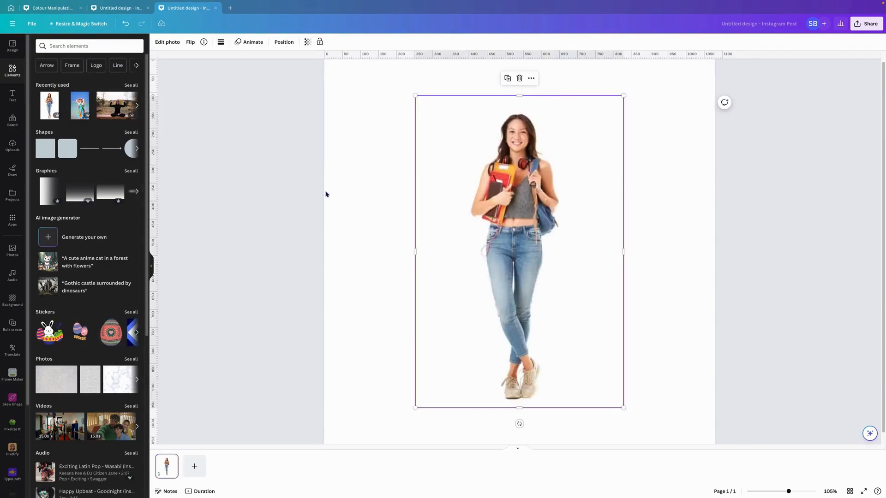
pyautogui.click(657, 252)
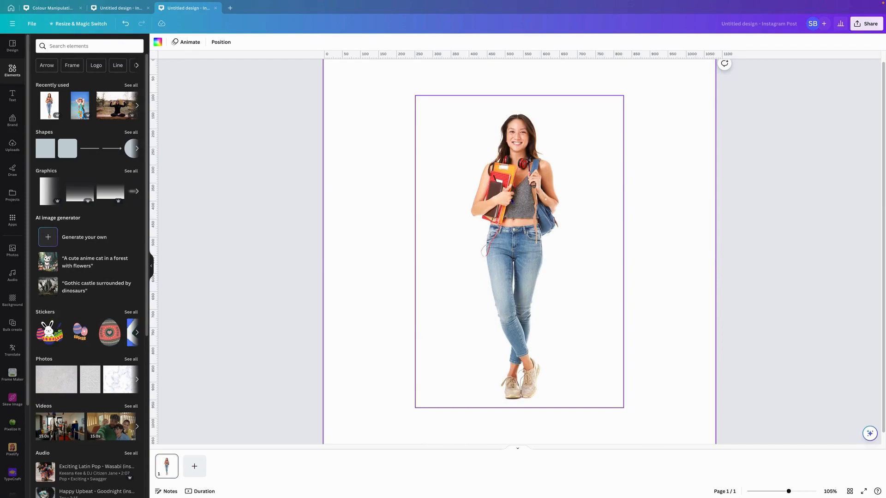
pyautogui.click(531, 254)
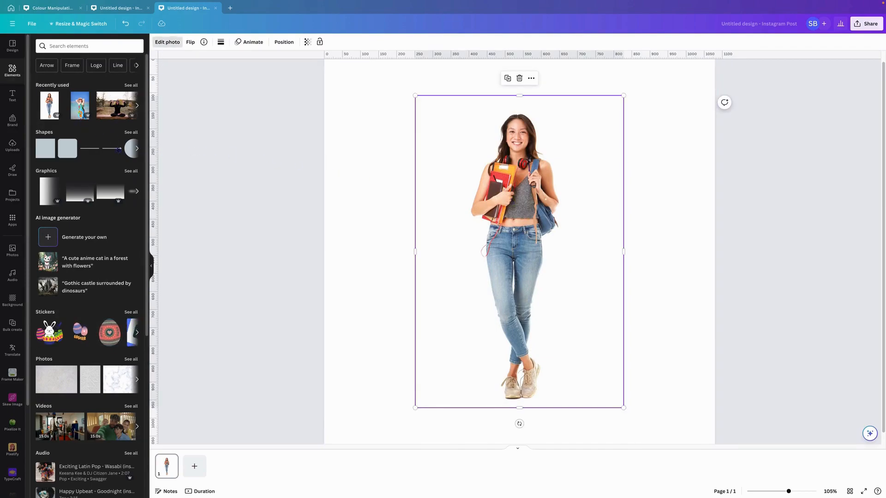
# Step: Remove the background of the photo and apply a Drop shadow with intensity 100
pyautogui.click(167, 42)
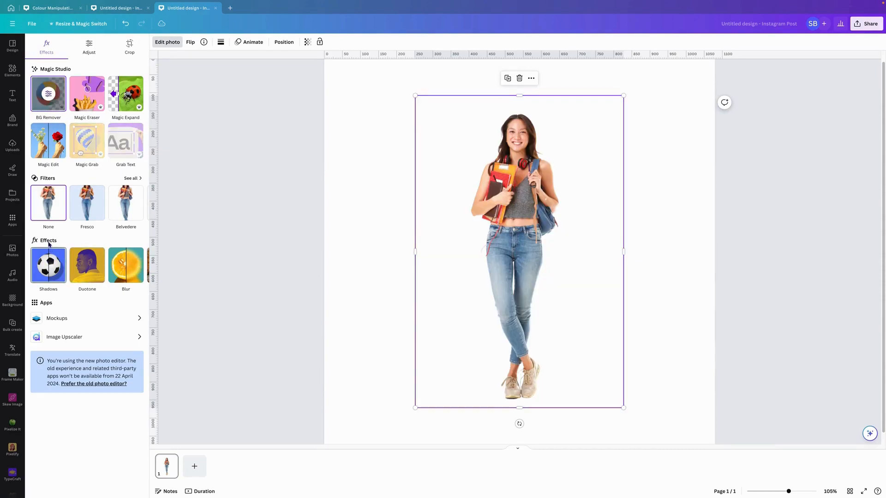
pyautogui.click(48, 267)
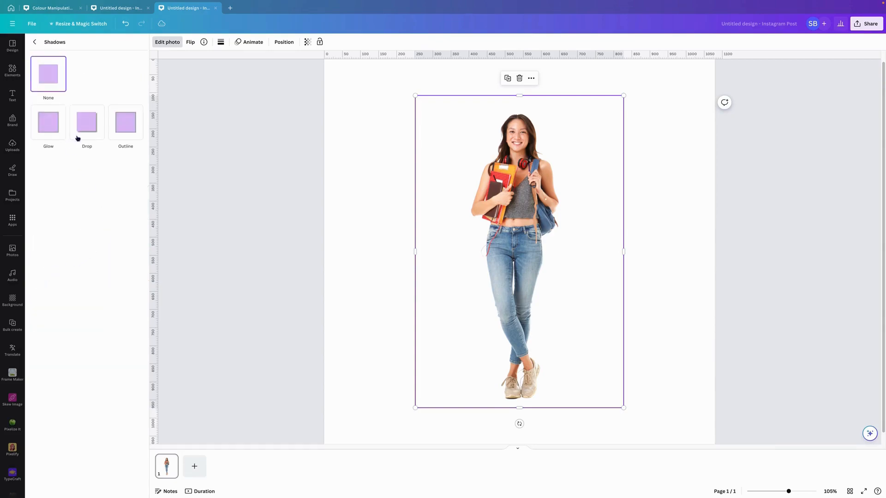
pyautogui.click(85, 122)
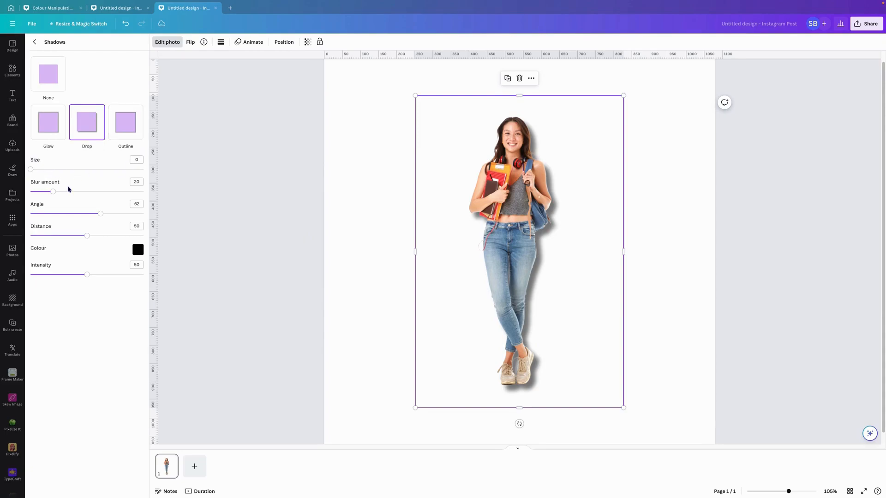
pyautogui.moveTo(88, 275); pyautogui.dragTo(146, 277)
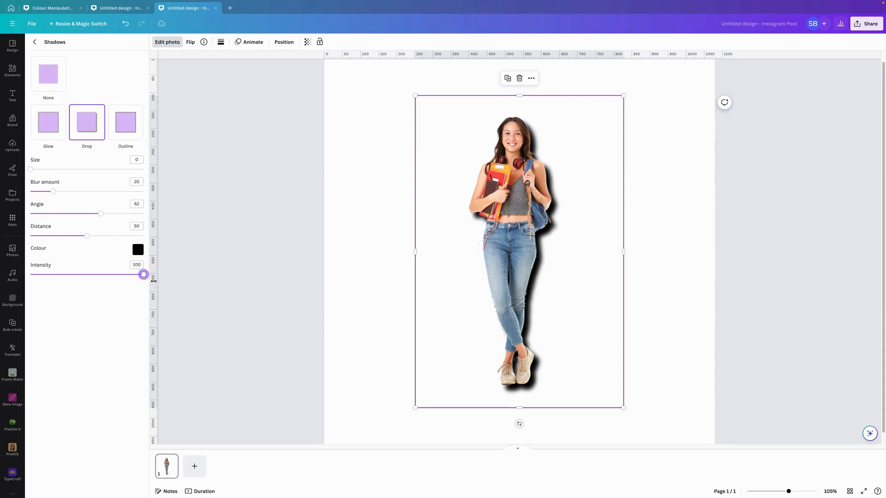
# Step: Change the drop shadow's colour to the bright green #0DB432
pyautogui.click(138, 249)
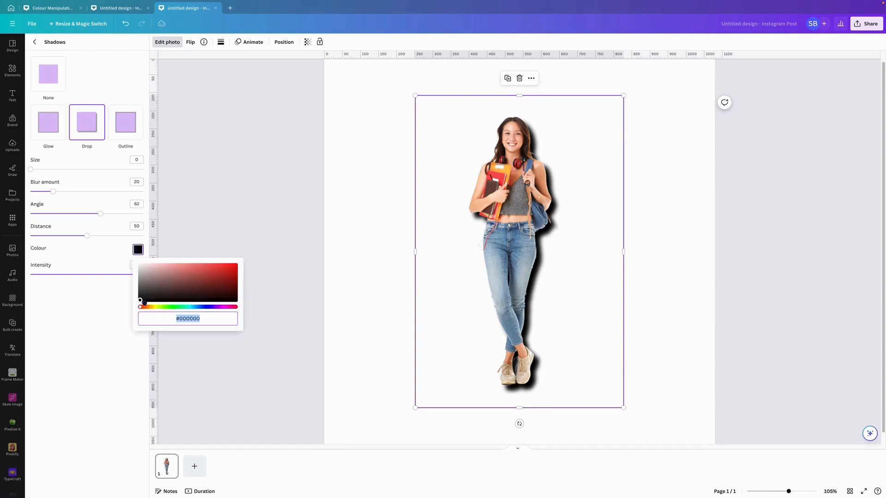
pyautogui.click(141, 299)
pyautogui.moveTo(140, 299); pyautogui.dragTo(231, 274)
pyautogui.click(176, 307)
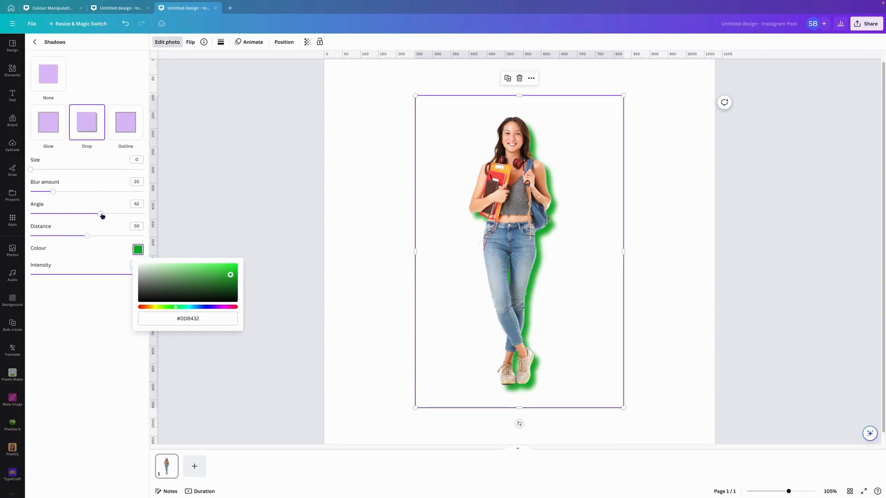
# Step: Set the drop shadow's angle to 30, distance to 92, blur amount to 28 and size to 56
pyautogui.moveTo(102, 215); pyautogui.dragTo(136, 241)
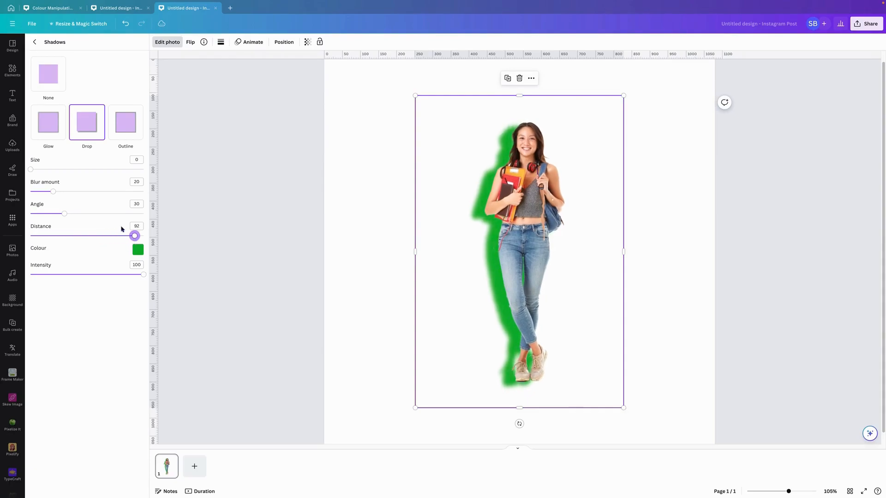
pyautogui.moveTo(53, 191); pyautogui.dragTo(94, 170)
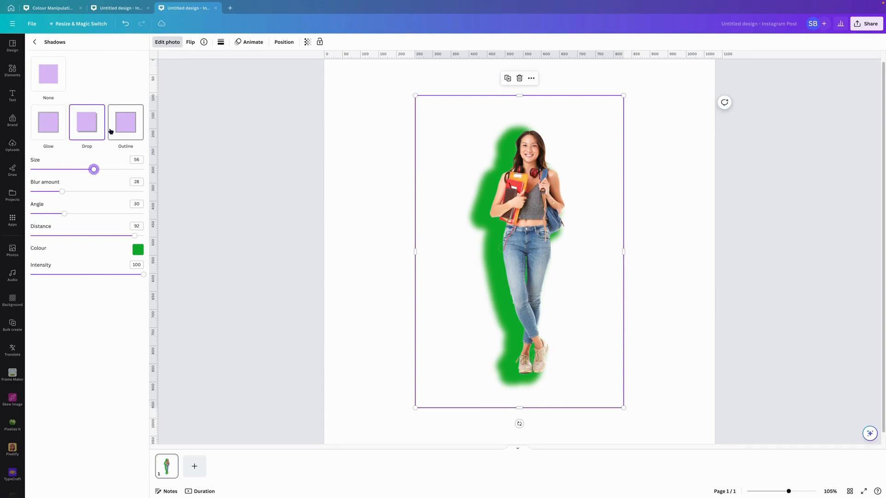
pyautogui.click(34, 43)
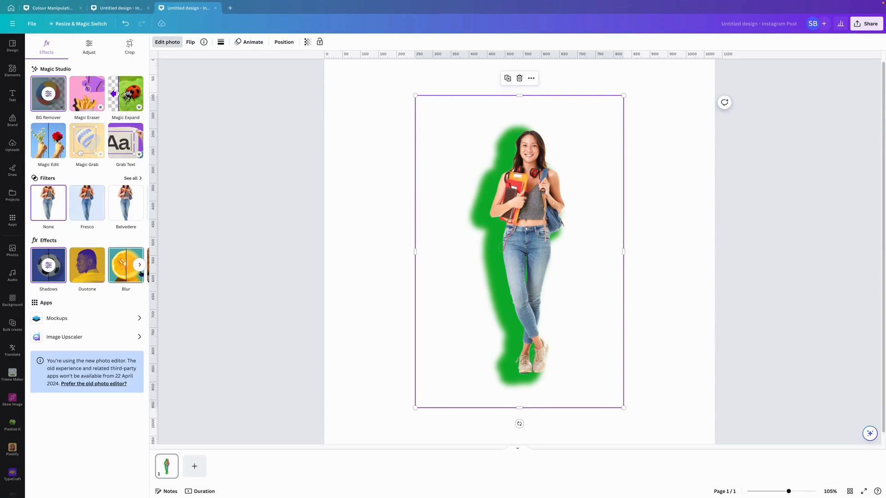
# Step: Browse the full set of filters and apply the Noir filter from the Mono group to the photo
pyautogui.click(144, 266)
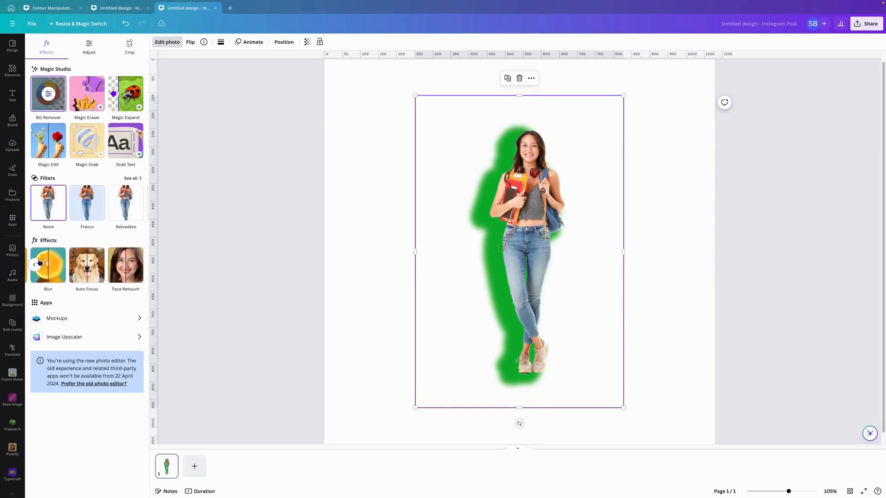
pyautogui.click(34, 264)
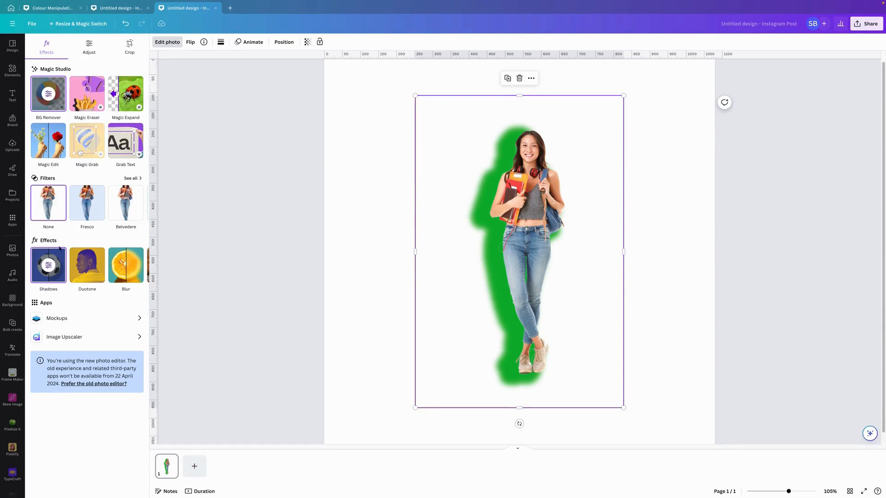
pyautogui.click(132, 178)
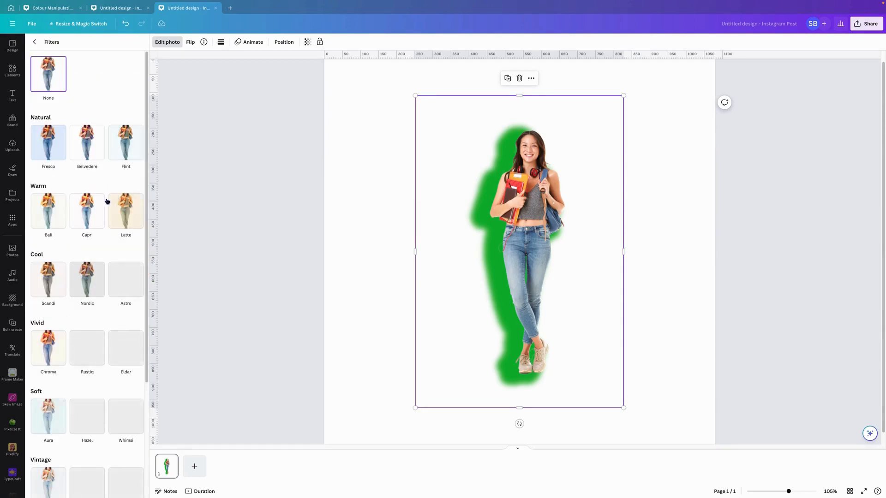
pyautogui.moveTo(147, 202); pyautogui.dragTo(148, 316)
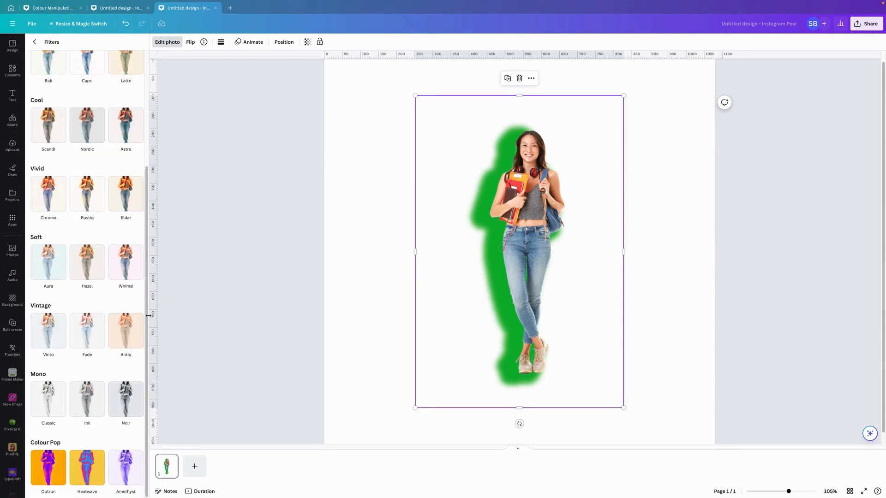
pyautogui.click(122, 405)
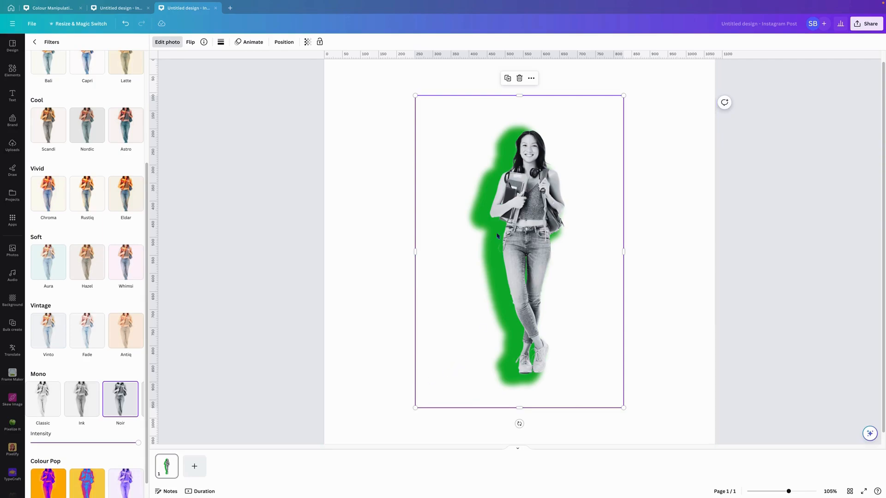
# Step: Add the recently used photo of the woman with books to a new blank Instagram Post design
pyautogui.moveTo(642, 17)
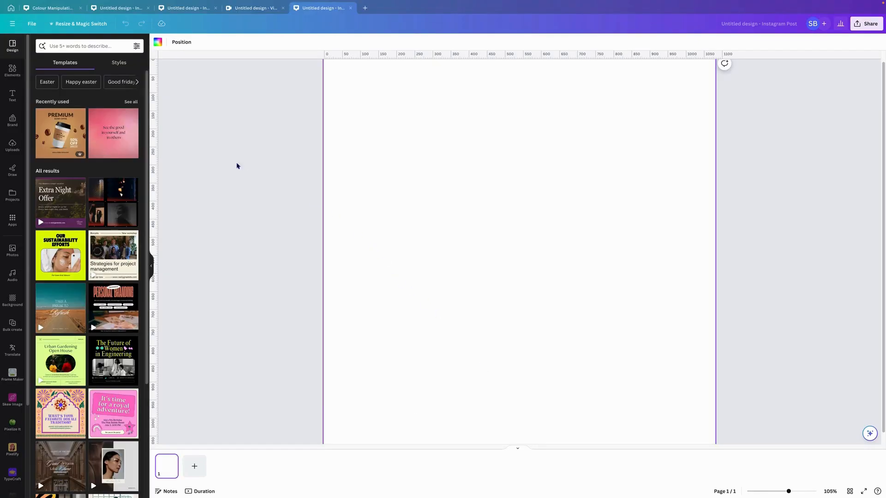
pyautogui.click(12, 70)
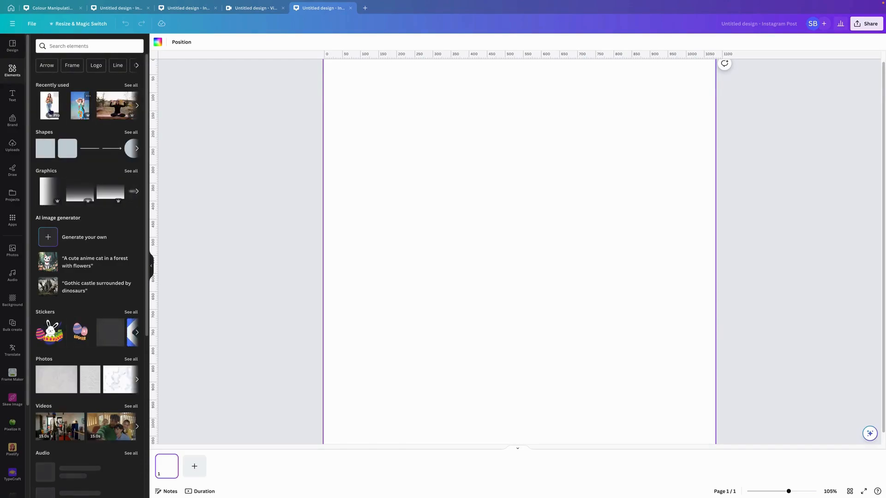
pyautogui.click(49, 105)
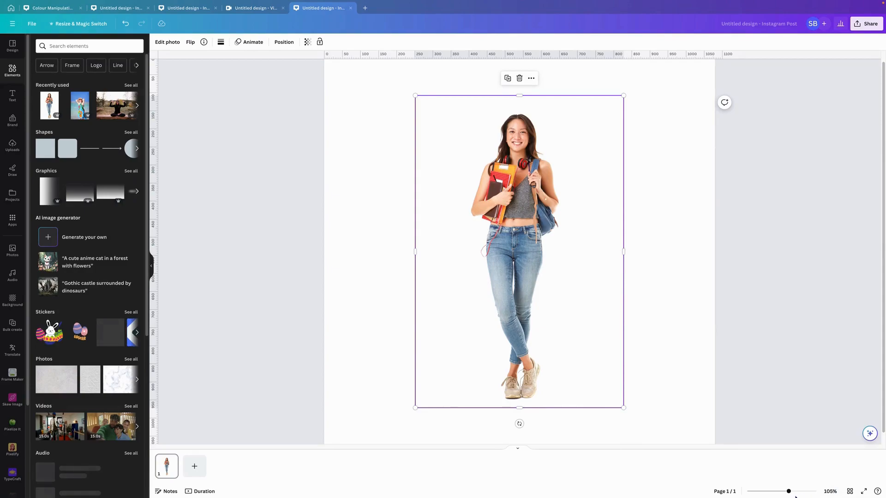
# Step: Enlarge the photo to the full page height against the page's left edge and remove its background
pyautogui.moveTo(789, 491); pyautogui.dragTo(784, 492)
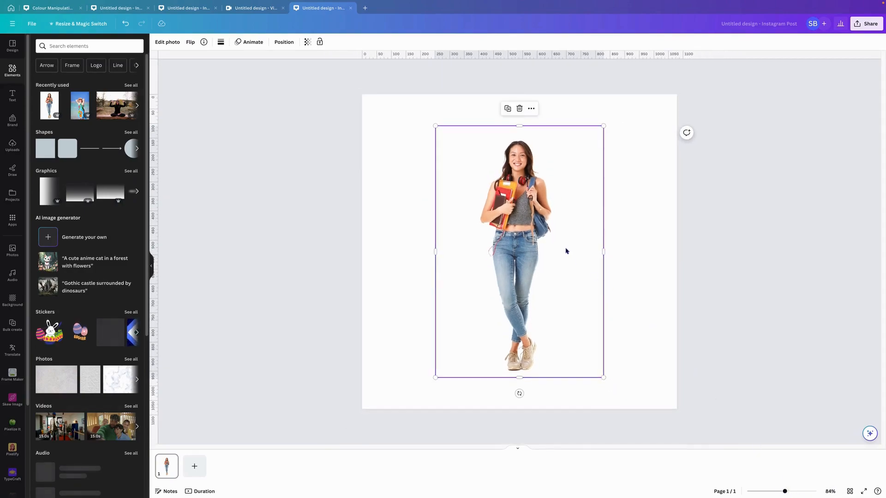
pyautogui.moveTo(532, 229); pyautogui.dragTo(459, 196)
pyautogui.moveTo(530, 346); pyautogui.dragTo(578, 406)
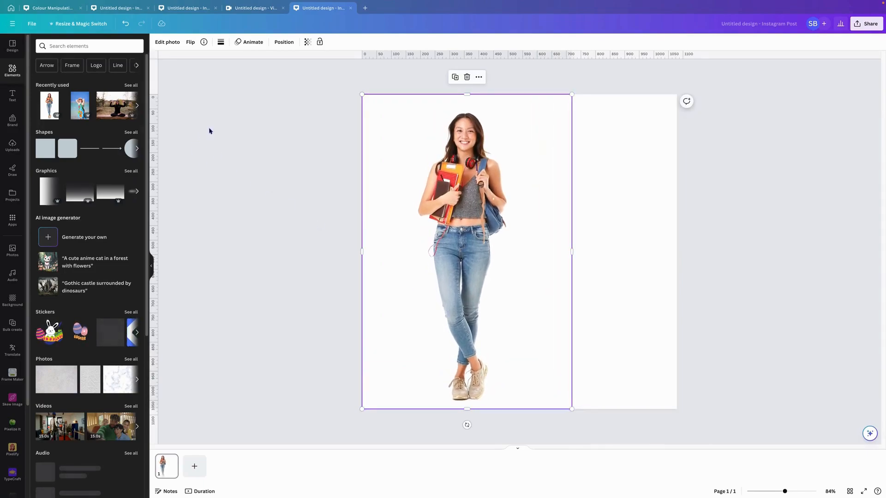
pyautogui.click(166, 43)
pyautogui.click(48, 94)
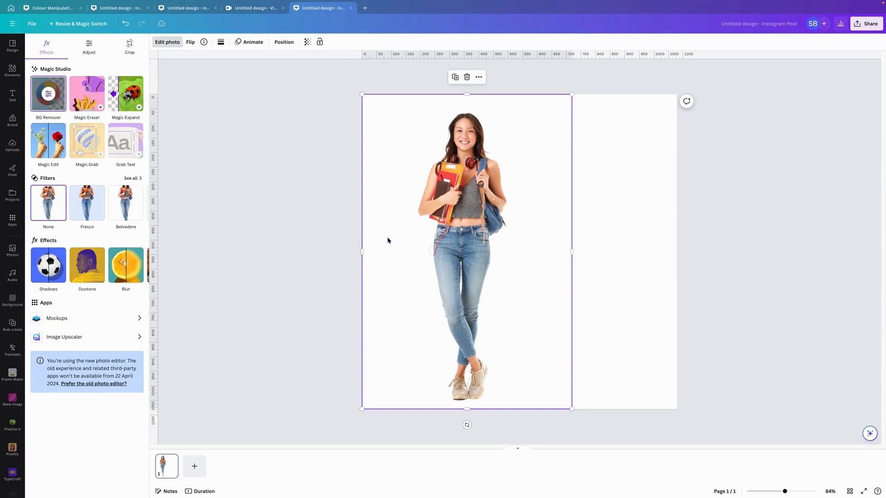
# Step: Try duplicating page 1, and delete the duplicate page
pyautogui.rightClick(161, 469)
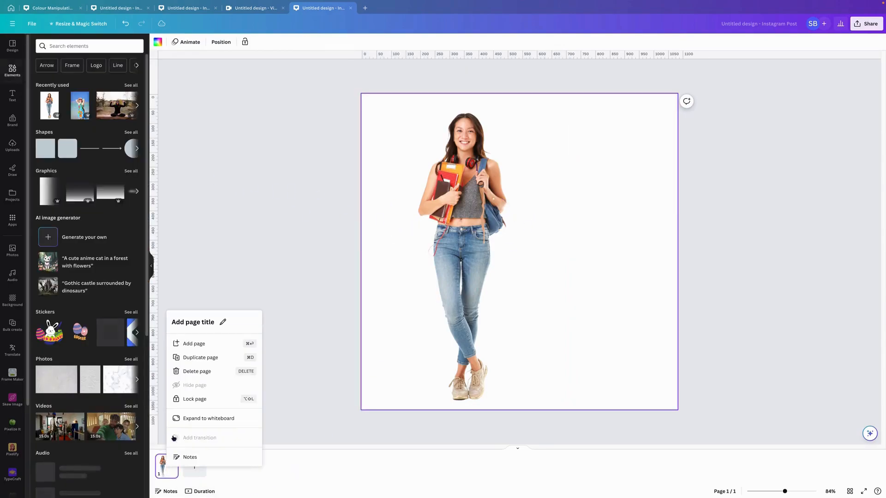
pyautogui.click(211, 358)
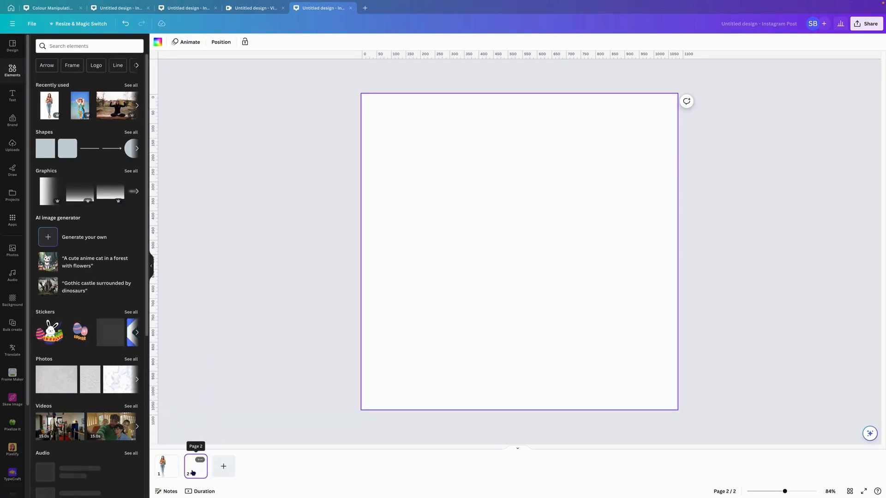
pyautogui.click(419, 315)
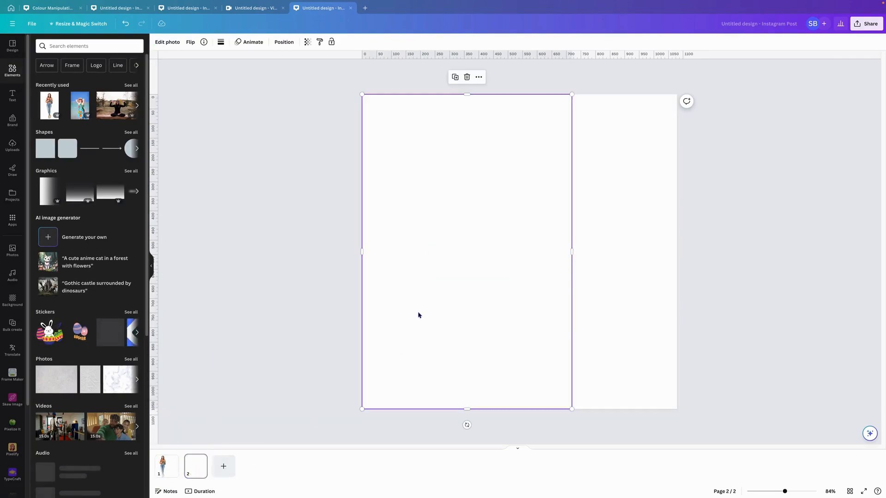
pyautogui.rightClick(197, 467)
pyautogui.click(229, 372)
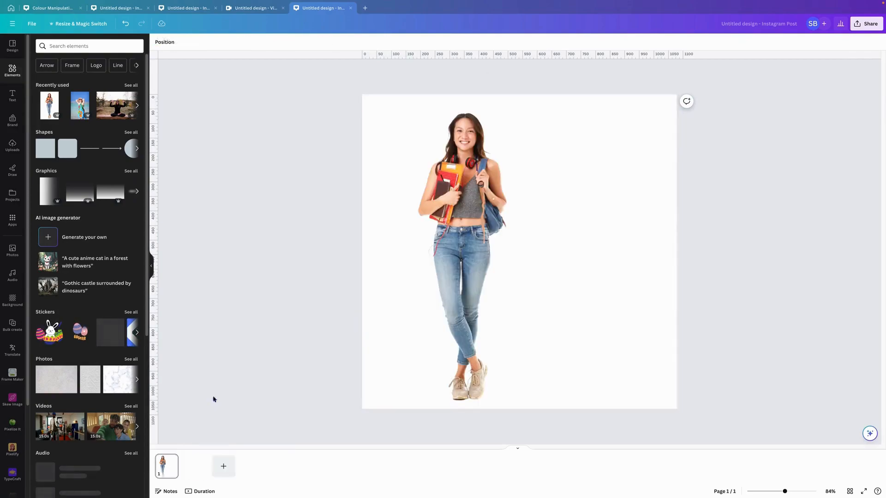
# Step: Duplicate page 1 again to make a second page
pyautogui.rightClick(167, 465)
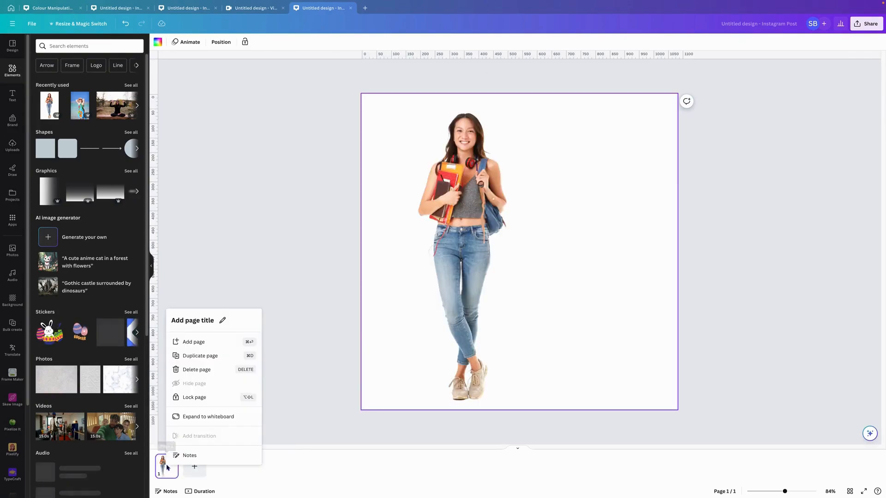
pyautogui.click(203, 355)
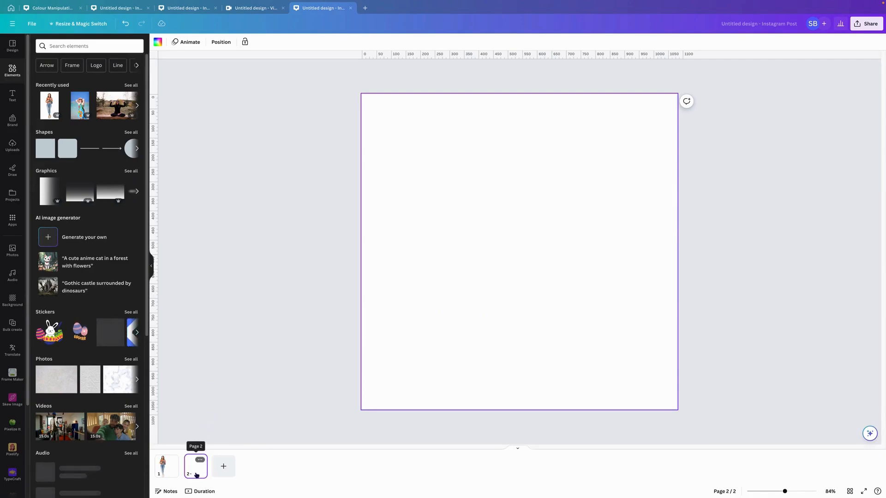
pyautogui.hotkey('ctrl', 'v')
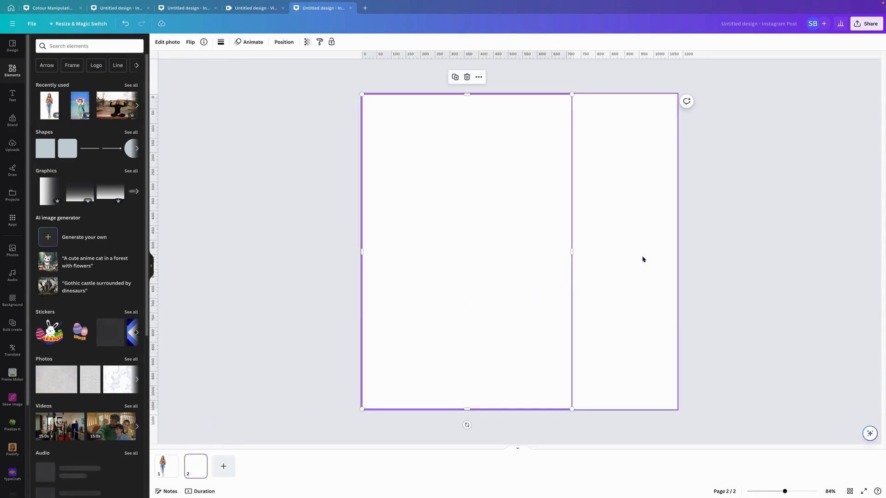
# Step: Check the layers of page 2 and delete the blank photo on it
pyautogui.click(644, 260)
pyautogui.click(473, 240)
pyautogui.rightClick(461, 194)
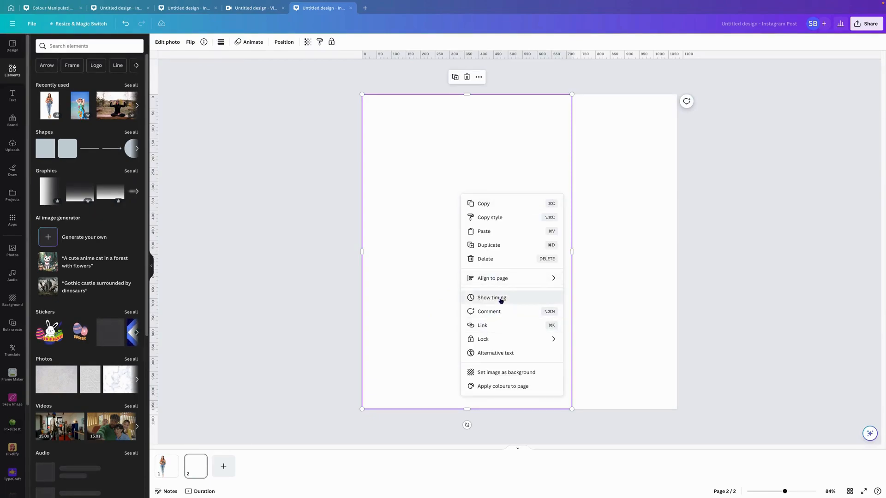
pyautogui.click(635, 260)
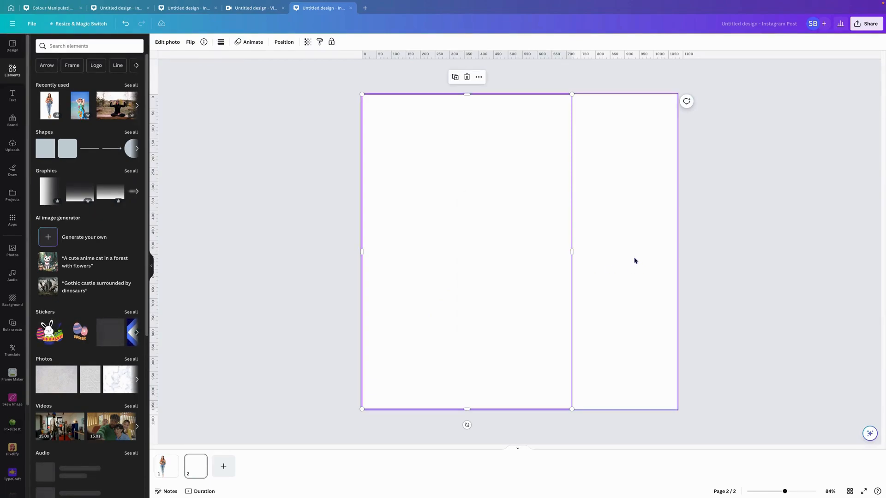
pyautogui.click(284, 42)
pyautogui.click(114, 44)
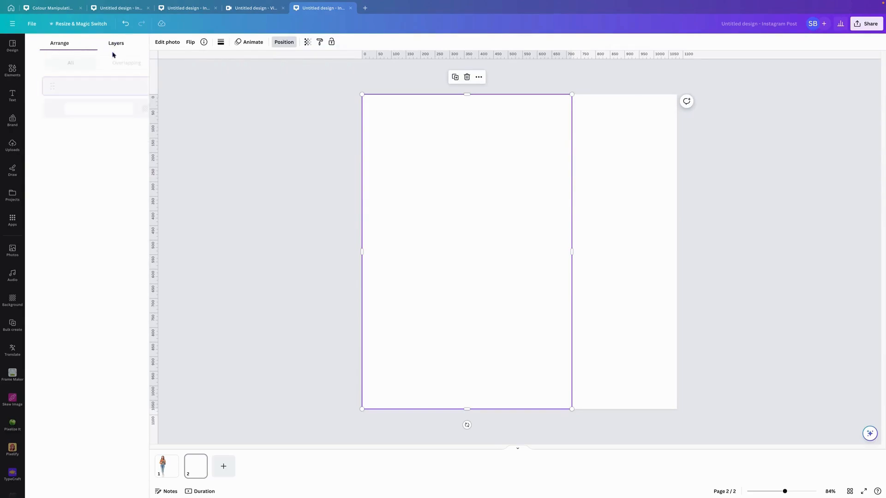
pyautogui.click(609, 251)
pyautogui.click(484, 241)
pyautogui.press('Delete')
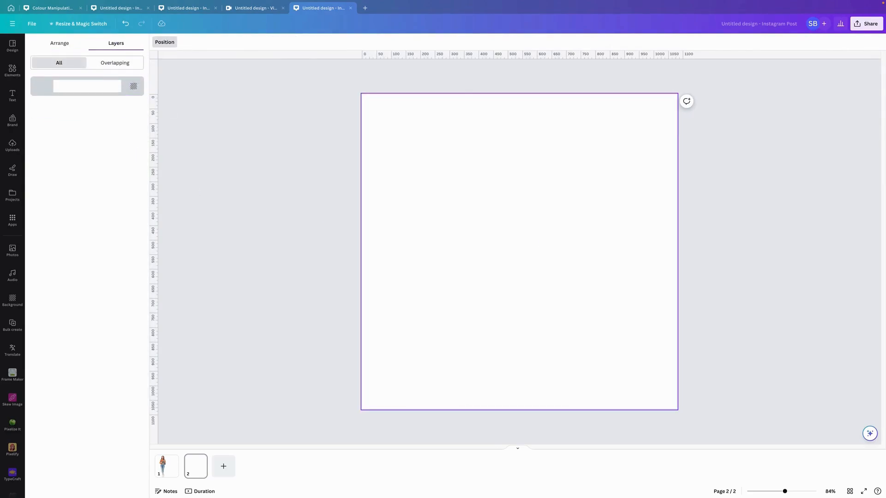
# Step: Copy the photo of the woman from page 1 and paste it onto page 2
pyautogui.click(167, 471)
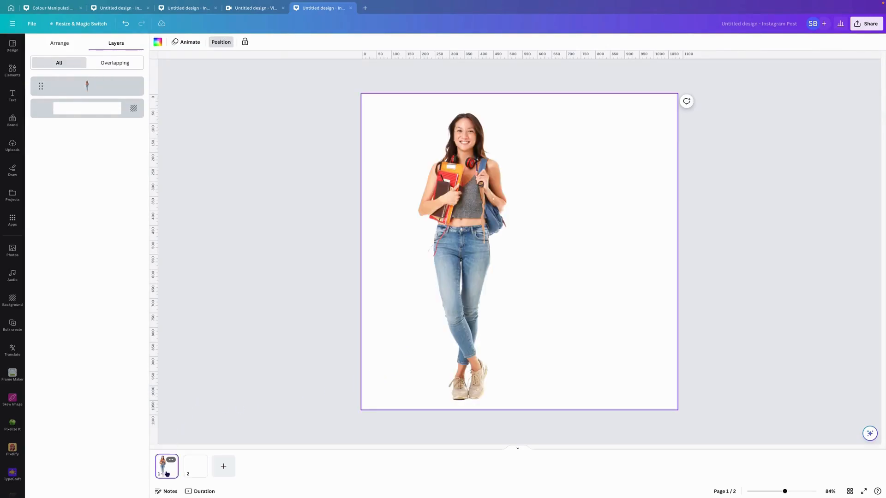
pyautogui.rightClick(444, 239)
pyautogui.click(449, 245)
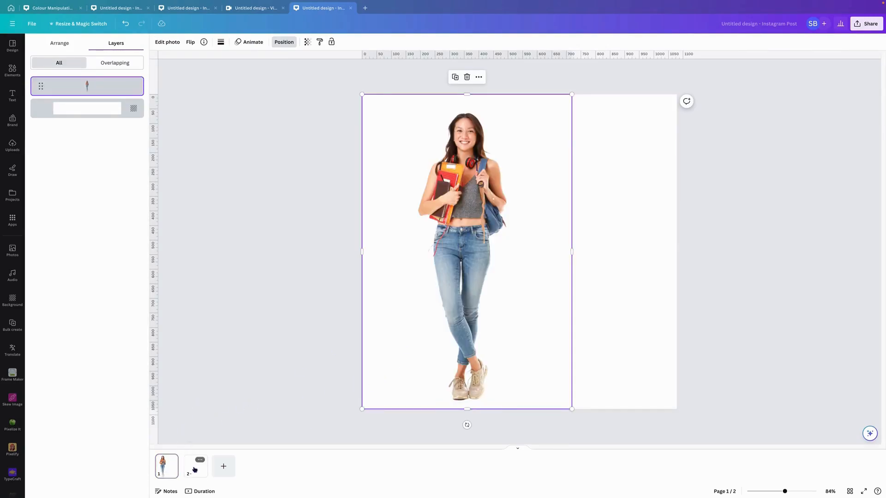
pyautogui.click(195, 470)
pyautogui.rightClick(427, 305)
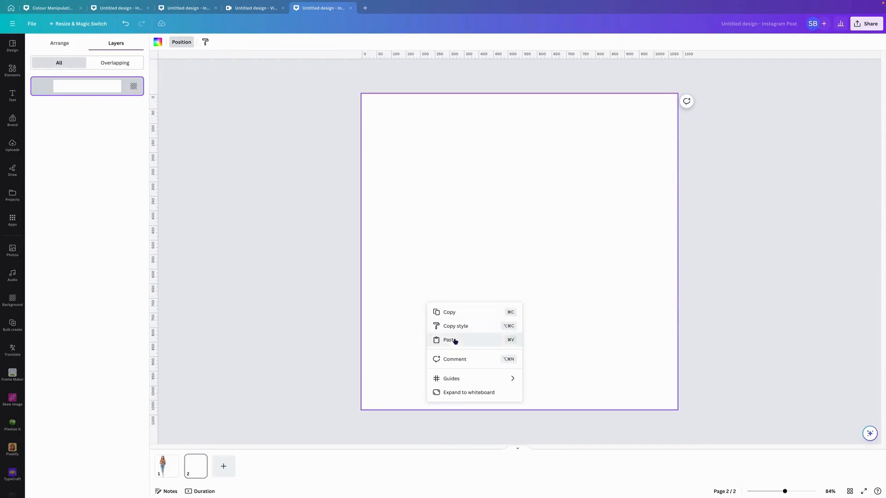
pyautogui.click(449, 340)
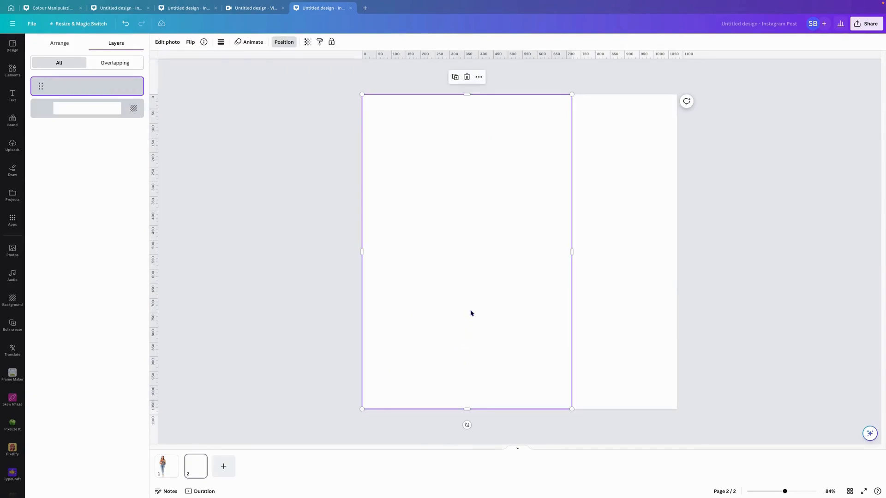
# Step: Replace the blank photo on page 2 with the recently used photo of the woman holding books
pyautogui.press('Delete')
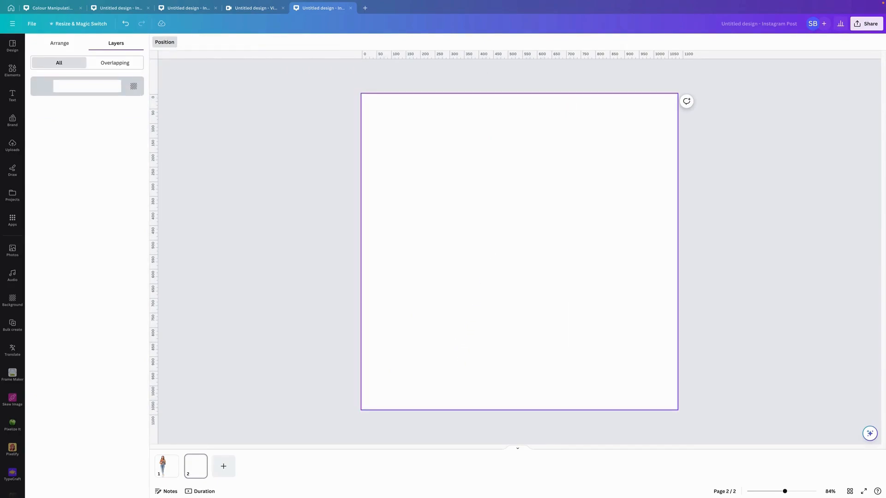
pyautogui.click(12, 71)
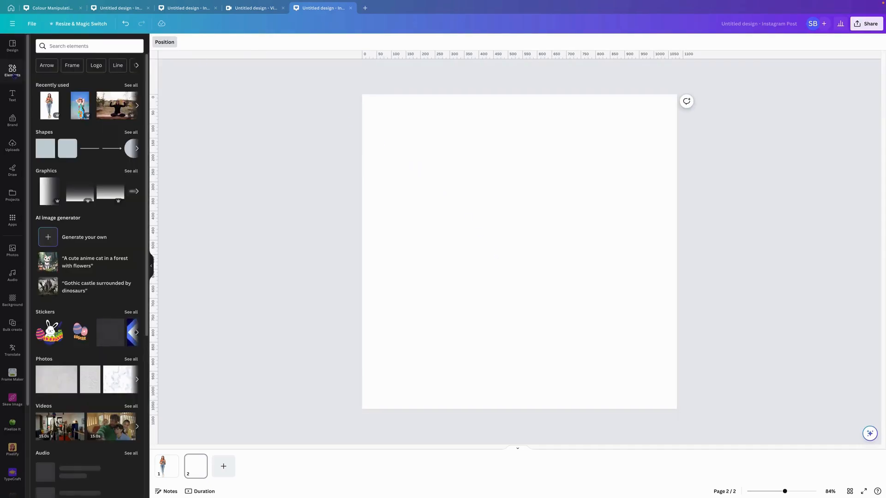
pyautogui.click(49, 105)
pyautogui.rightClick(495, 203)
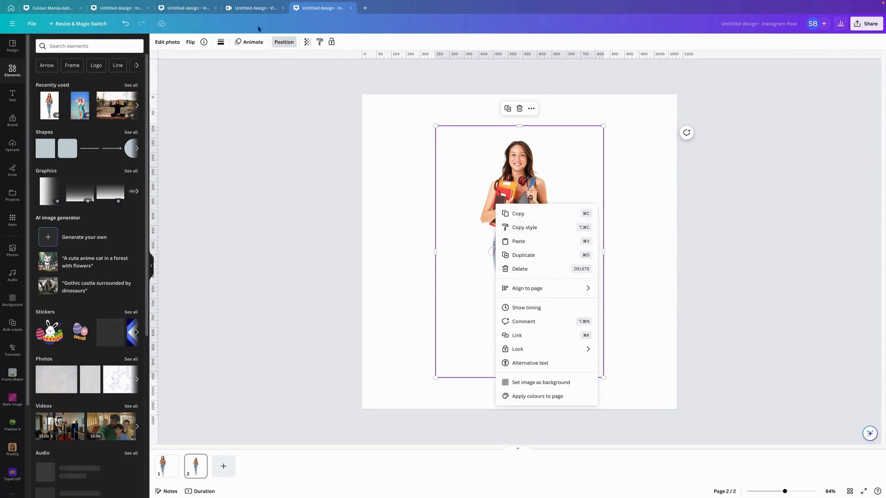
# Step: Remove the background of page 2's photo and enlarge it to full page height at the left edge, matching page 1
pyautogui.click(174, 43)
pyautogui.click(175, 43)
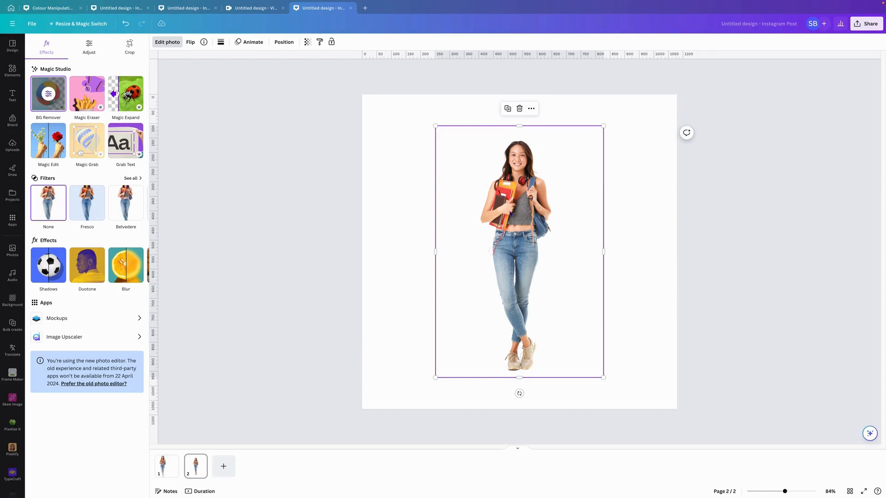
pyautogui.moveTo(508, 209); pyautogui.dragTo(435, 177)
pyautogui.moveTo(533, 346); pyautogui.dragTo(572, 409)
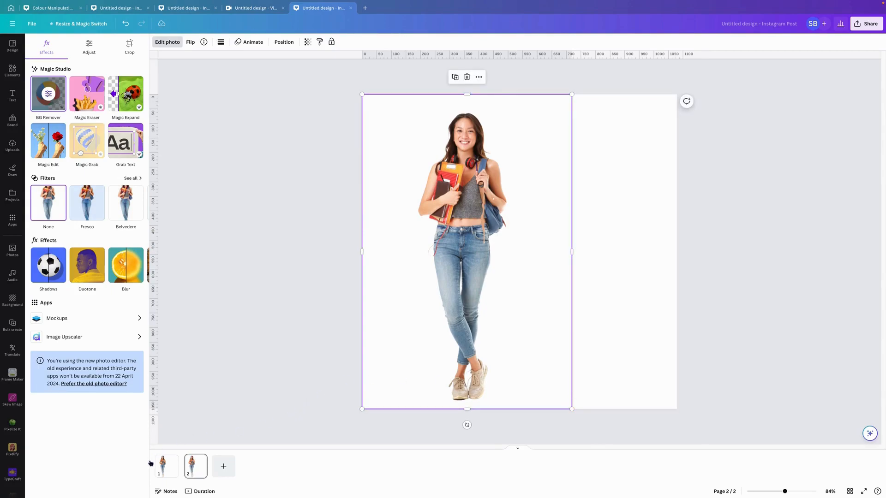
pyautogui.click(167, 466)
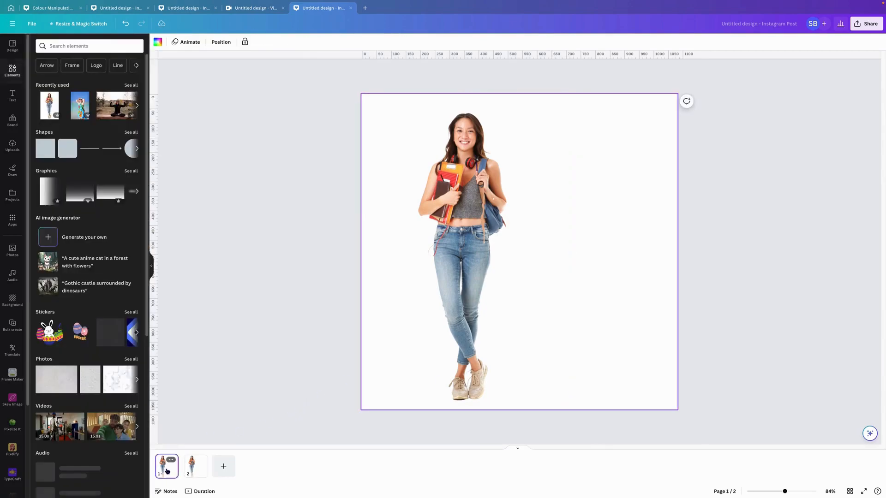
pyautogui.click(196, 467)
# Step: Erase most of the woman's jeans from the page 2 cutout in Background Remover with brush size 20
pyautogui.click(527, 121)
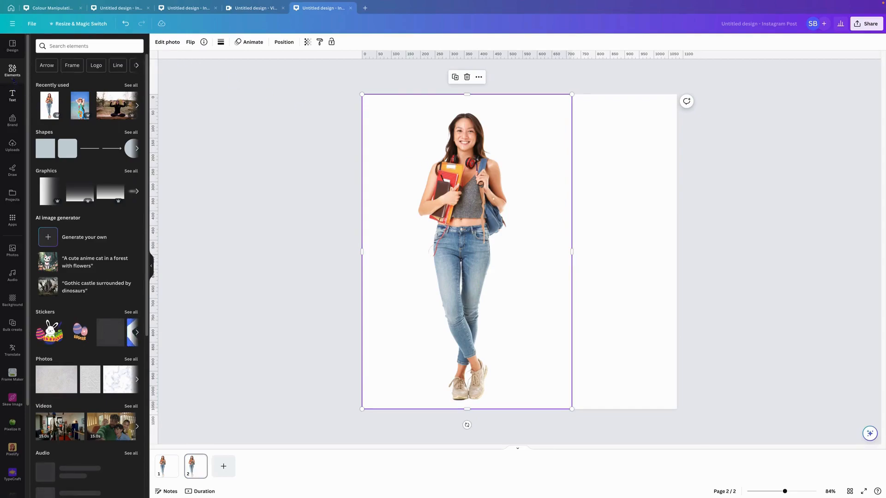
pyautogui.click(166, 42)
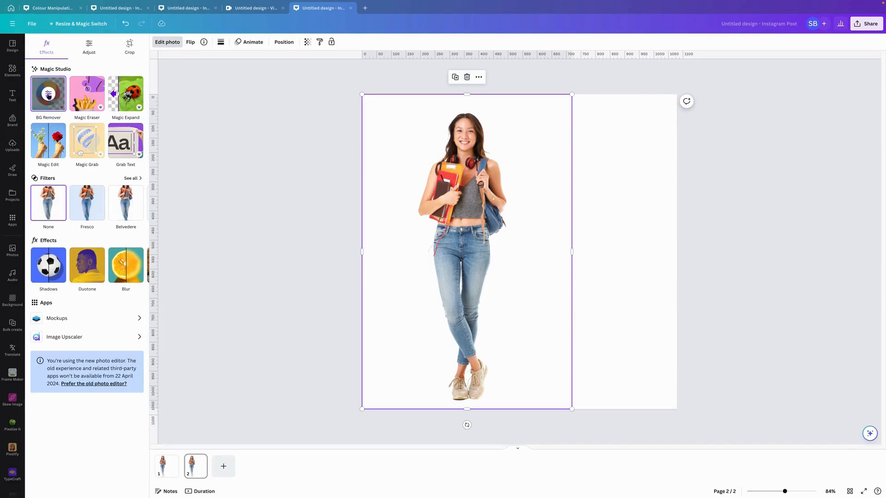
pyautogui.click(49, 95)
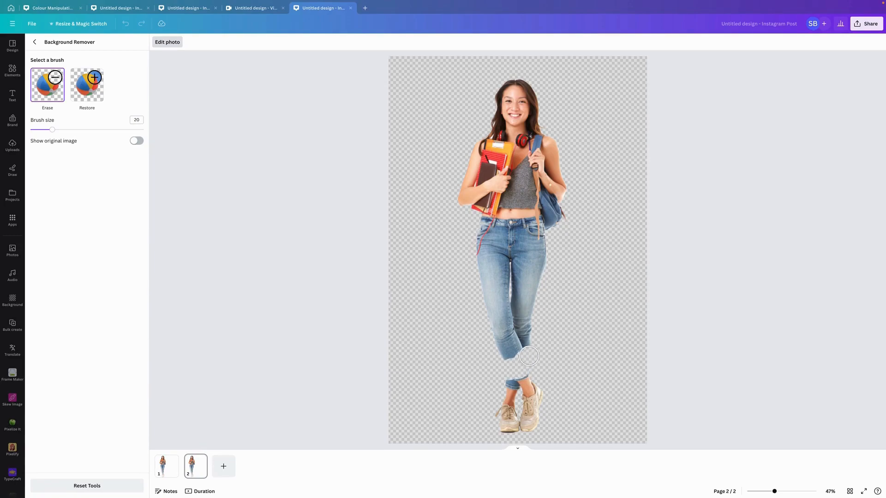
pyautogui.moveTo(528, 356)
pyautogui.mouseDown()
pyautogui.moveTo(501, 352)
pyautogui.moveTo(536, 344)
pyautogui.moveTo(525, 322)
pyautogui.moveTo(527, 303)
pyautogui.moveTo(539, 307)
pyautogui.moveTo(517, 312)
pyautogui.moveTo(478, 283)
pyautogui.mouseUp()
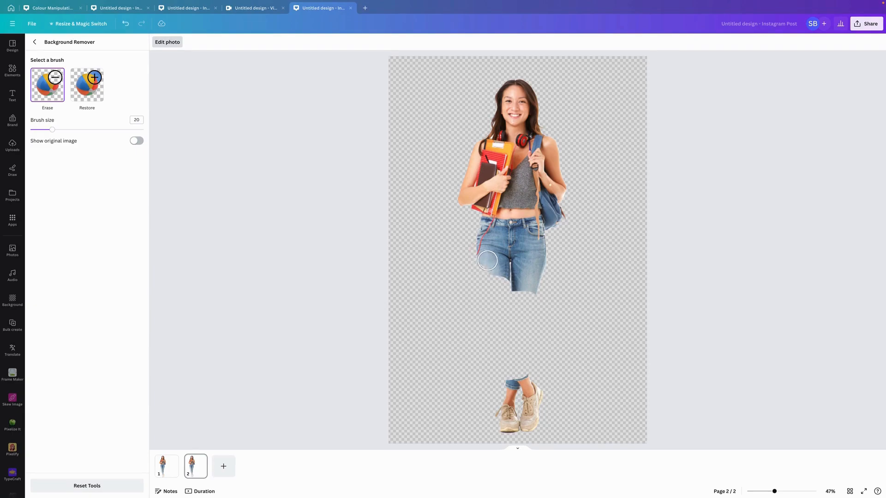
pyautogui.moveTo(486, 268); pyautogui.dragTo(490, 255)
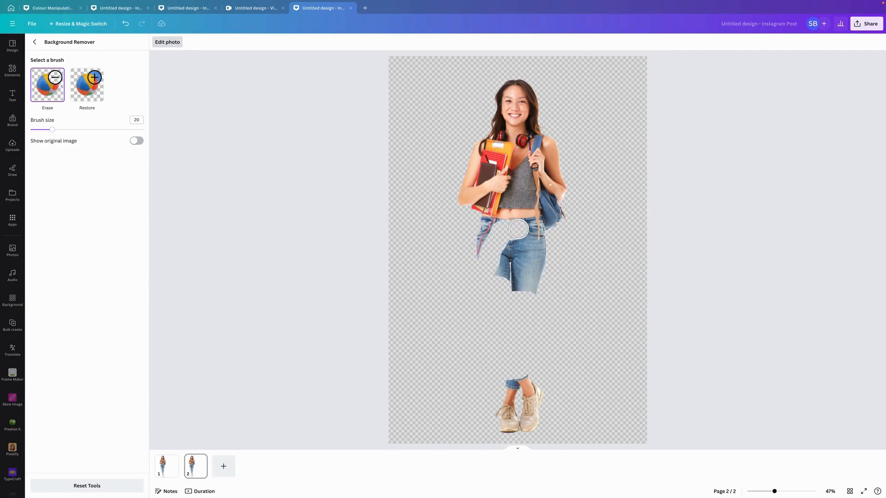
pyautogui.moveTo(526, 228)
pyautogui.mouseDown()
pyautogui.moveTo(502, 269)
pyautogui.moveTo(562, 286)
pyautogui.moveTo(544, 286)
pyautogui.moveTo(525, 261)
pyautogui.mouseUp()
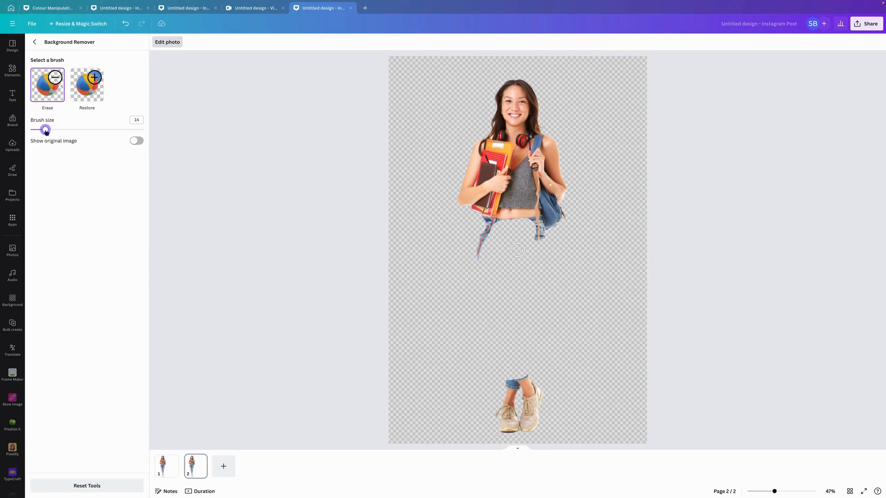
# Step: Reduce the erase brush size to 7 and erase the leftover denim around the hanging backpack strap
pyautogui.moveTo(47, 133); pyautogui.dragTo(41, 132)
pyautogui.moveTo(775, 492); pyautogui.dragTo(798, 492)
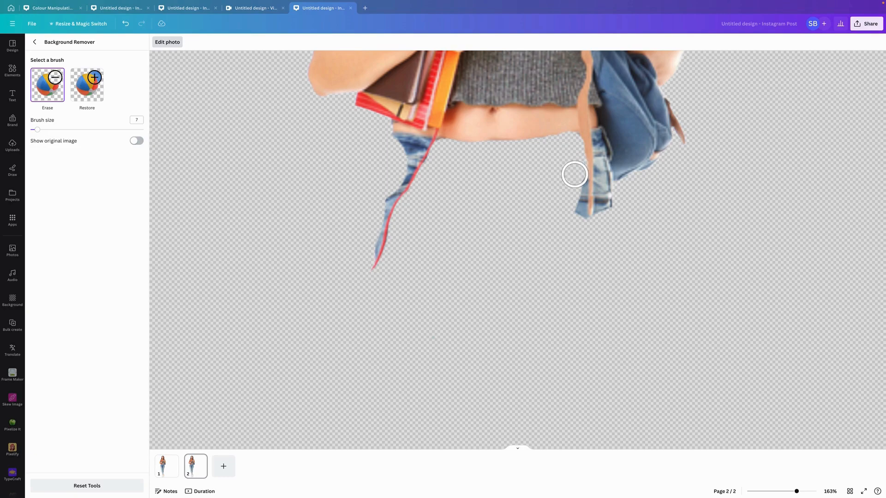
pyautogui.moveTo(574, 185)
pyautogui.mouseDown()
pyautogui.moveTo(575, 225)
pyautogui.moveTo(597, 252)
pyautogui.moveTo(642, 231)
pyautogui.moveTo(605, 195)
pyautogui.mouseUp()
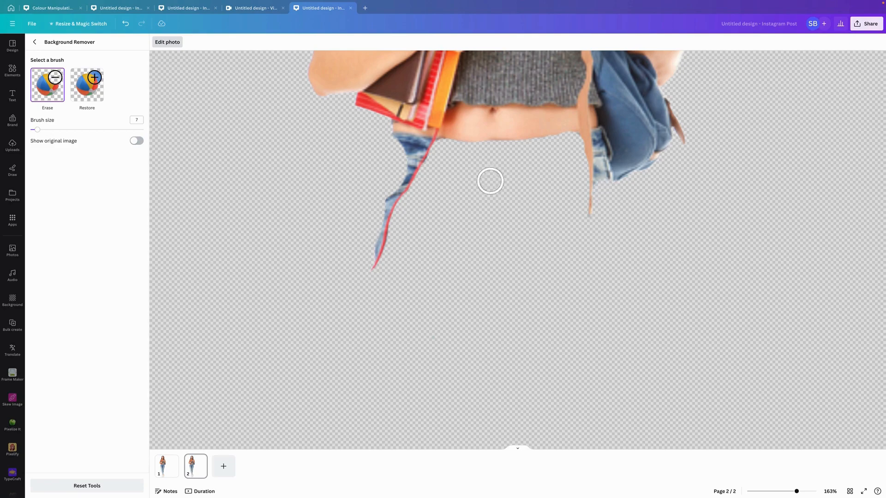
# Step: Erase the remaining denim beside the backpack and around the red cord using brush sizes 4 and 1
pyautogui.moveTo(41, 131); pyautogui.dragTo(33, 130)
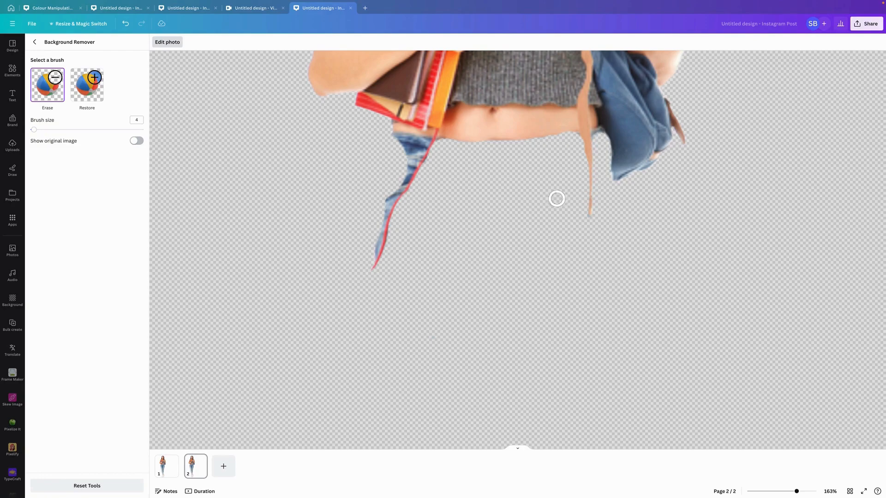
pyautogui.moveTo(394, 141)
pyautogui.mouseDown()
pyautogui.moveTo(410, 145)
pyautogui.moveTo(407, 163)
pyautogui.moveTo(366, 256)
pyautogui.mouseUp()
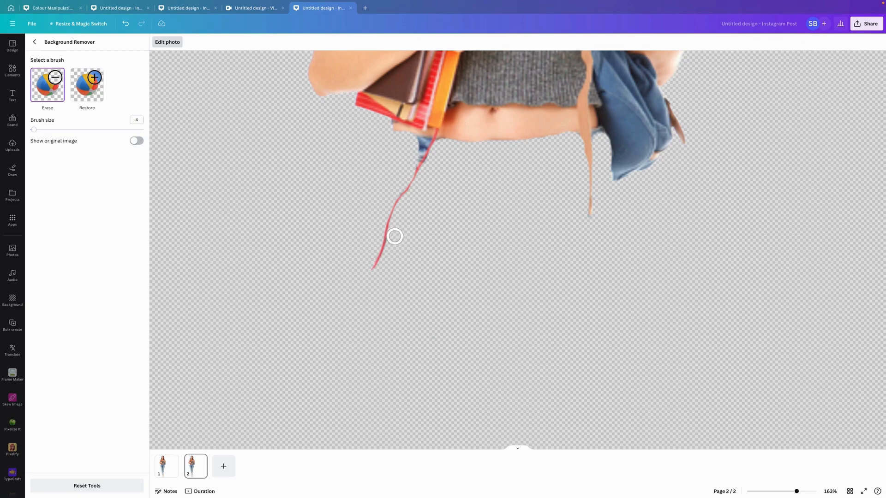
pyautogui.moveTo(35, 131); pyautogui.dragTo(27, 134)
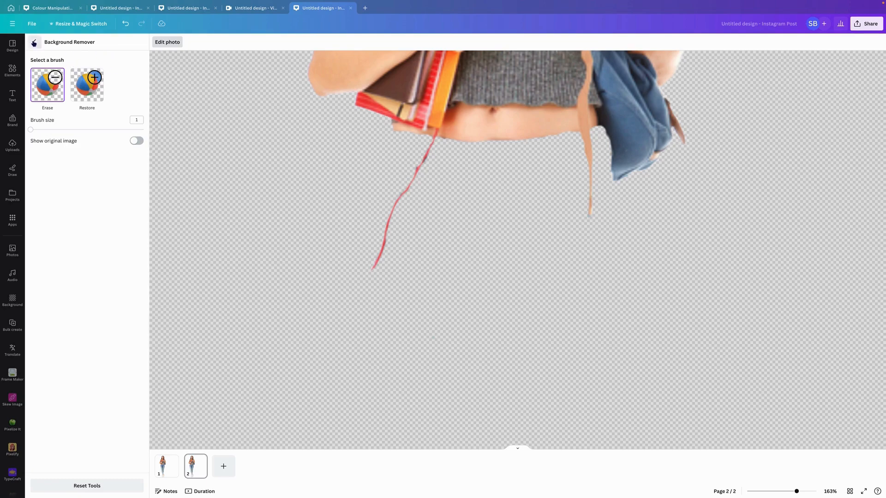
pyautogui.click(34, 43)
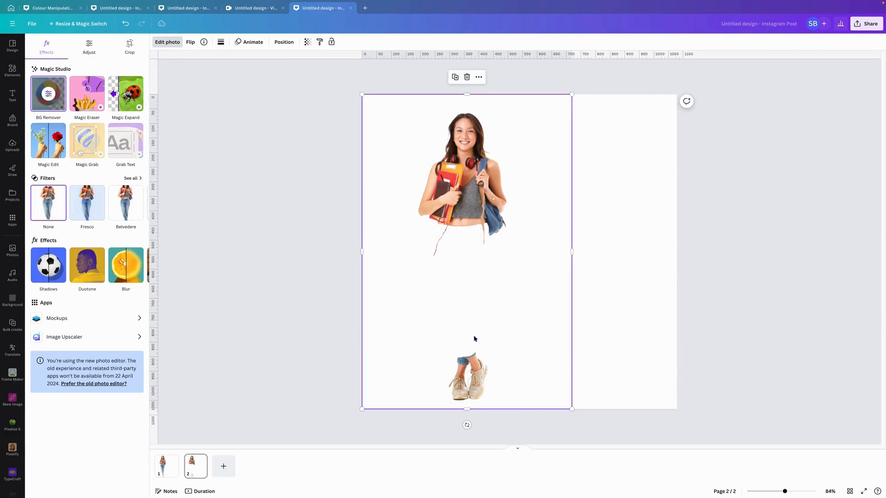
# Step: Erase the denim cuffs above both ankles with brush size 1, leaving only skin and shoes
pyautogui.click(48, 94)
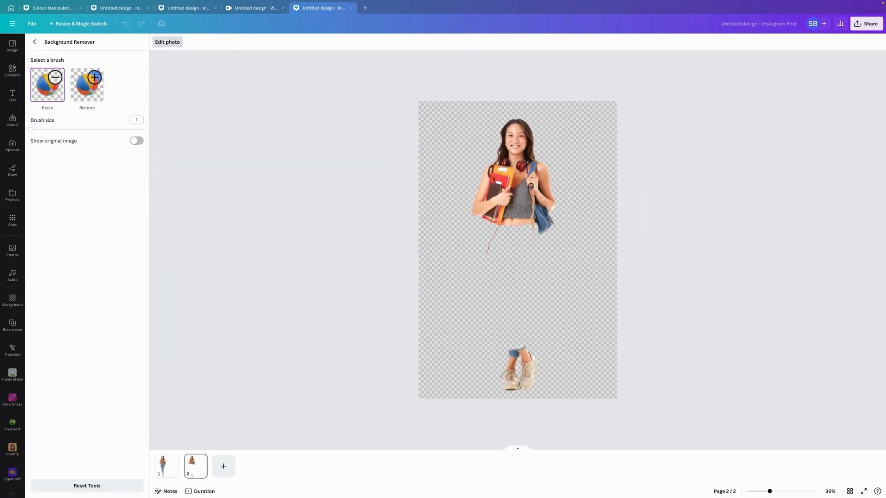
pyautogui.scroll(10, 549, 424)
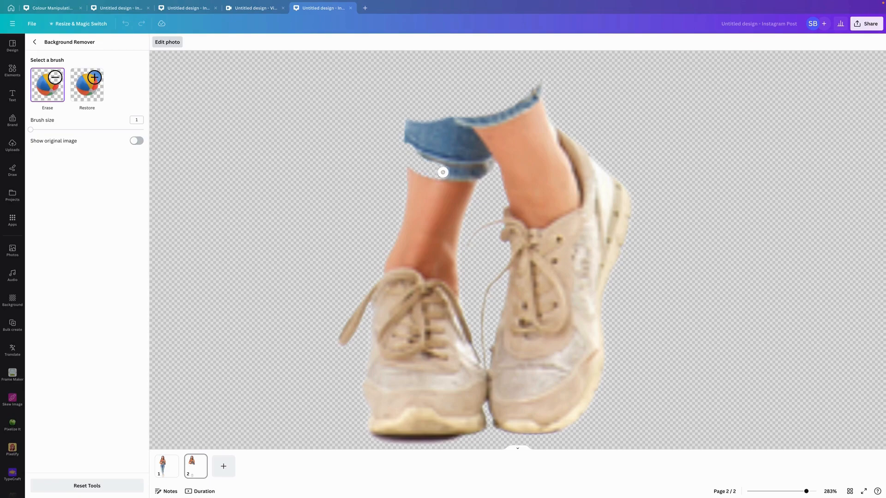
pyautogui.moveTo(442, 172); pyautogui.dragTo(487, 171)
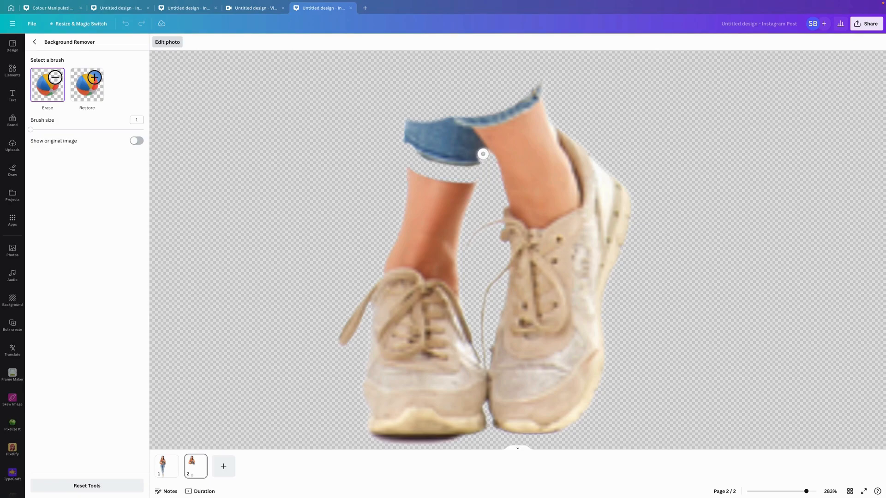
pyautogui.moveTo(483, 154)
pyautogui.mouseDown()
pyautogui.moveTo(448, 118)
pyautogui.moveTo(409, 113)
pyautogui.moveTo(395, 126)
pyautogui.moveTo(424, 152)
pyautogui.moveTo(479, 169)
pyautogui.moveTo(425, 121)
pyautogui.moveTo(435, 120)
pyautogui.moveTo(431, 131)
pyautogui.moveTo(458, 155)
pyautogui.moveTo(440, 127)
pyautogui.moveTo(441, 148)
pyautogui.mouseUp()
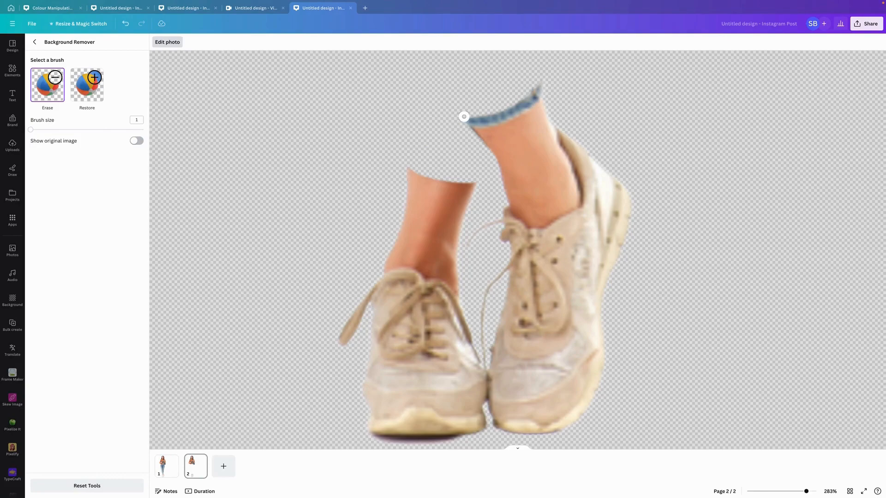
pyautogui.moveTo(479, 116)
pyautogui.mouseDown()
pyautogui.moveTo(525, 103)
pyautogui.moveTo(542, 76)
pyautogui.mouseUp()
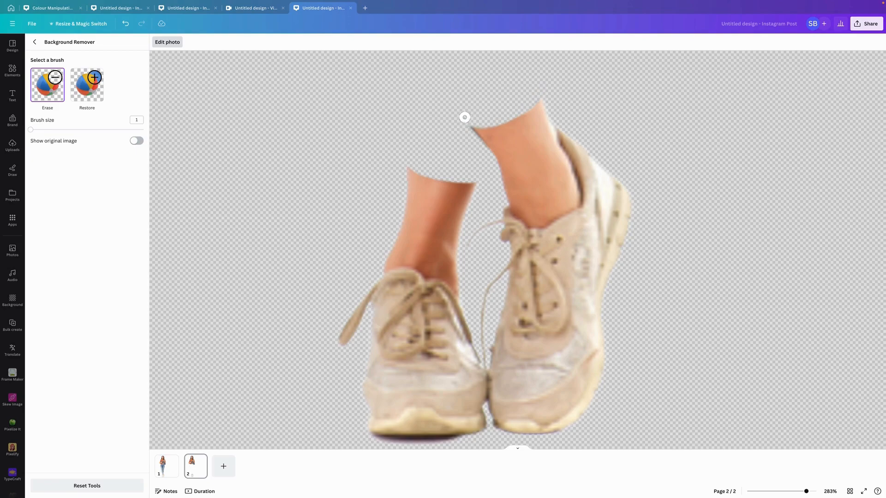
pyautogui.click(36, 43)
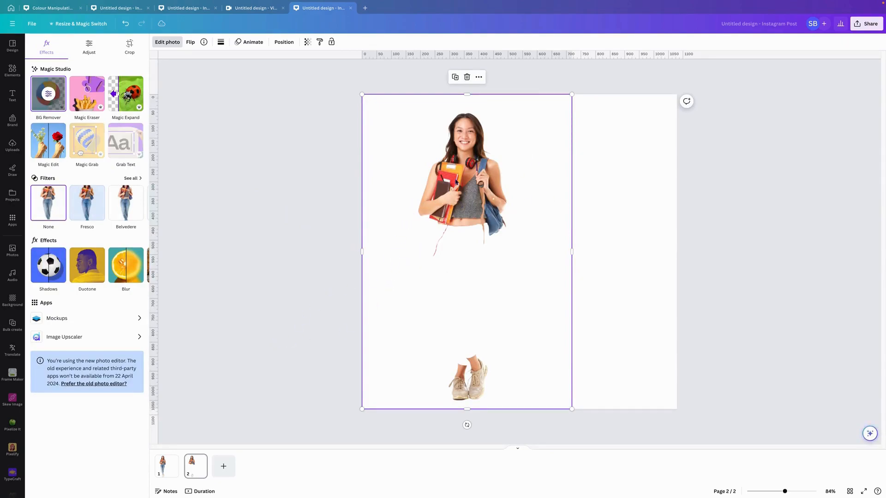
# Step: Copy the erased cutout from page 2, paste it onto page 1 and align it exactly over the full photo
pyautogui.rightClick(456, 182)
pyautogui.click(479, 191)
pyautogui.click(167, 465)
pyautogui.rightClick(460, 266)
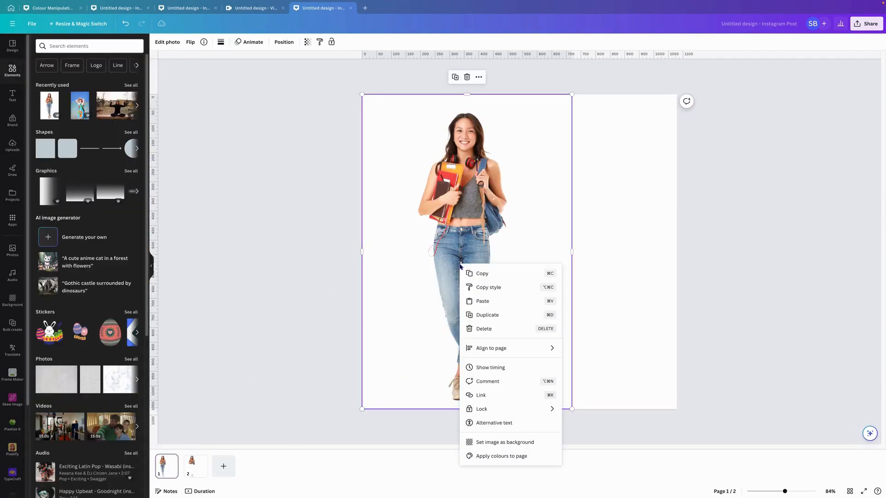
pyautogui.click(482, 301)
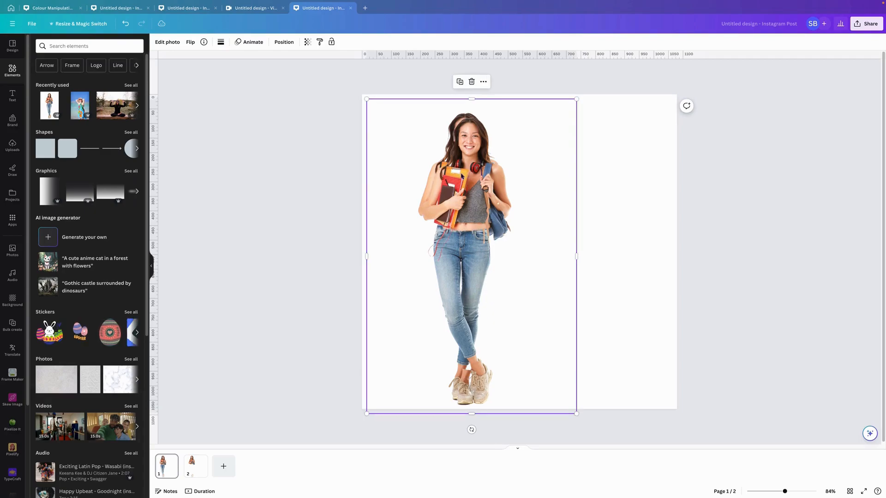
pyautogui.moveTo(462, 175); pyautogui.dragTo(458, 171)
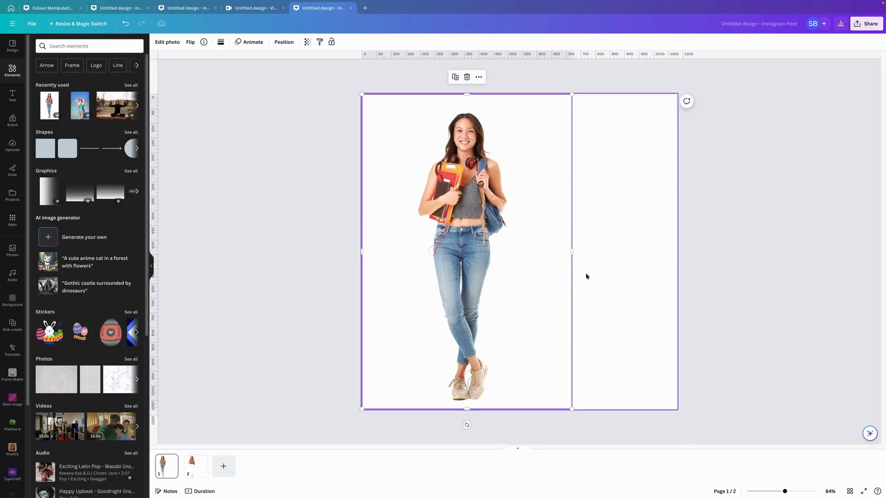
# Step: Apply the Noir filter to the full photo layer beneath the cutout on page 1
pyautogui.rightClick(482, 273)
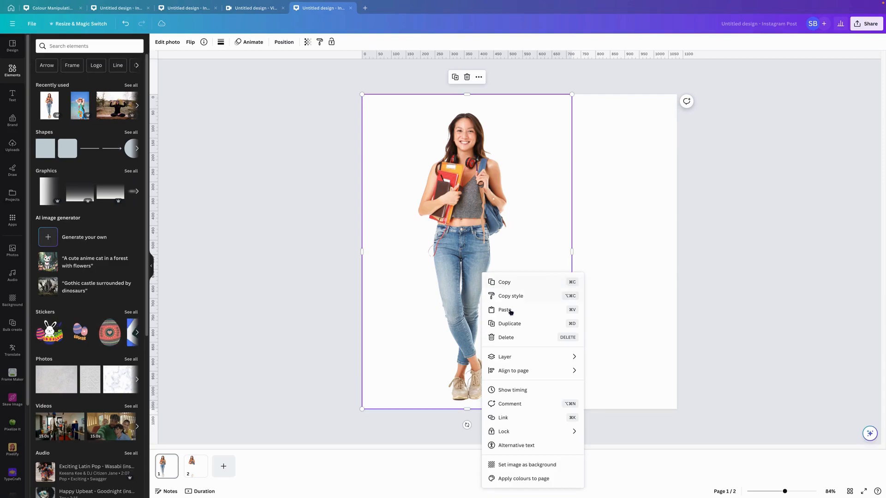
pyautogui.moveTo(512, 356)
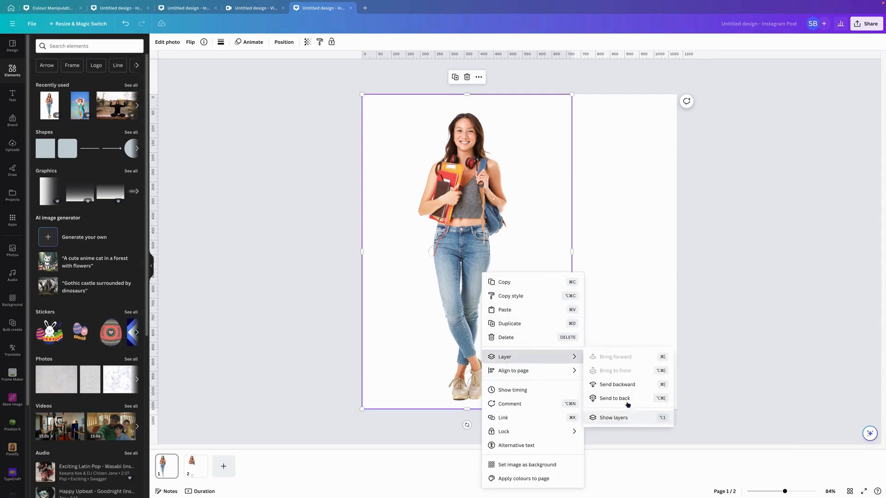
pyautogui.click(614, 417)
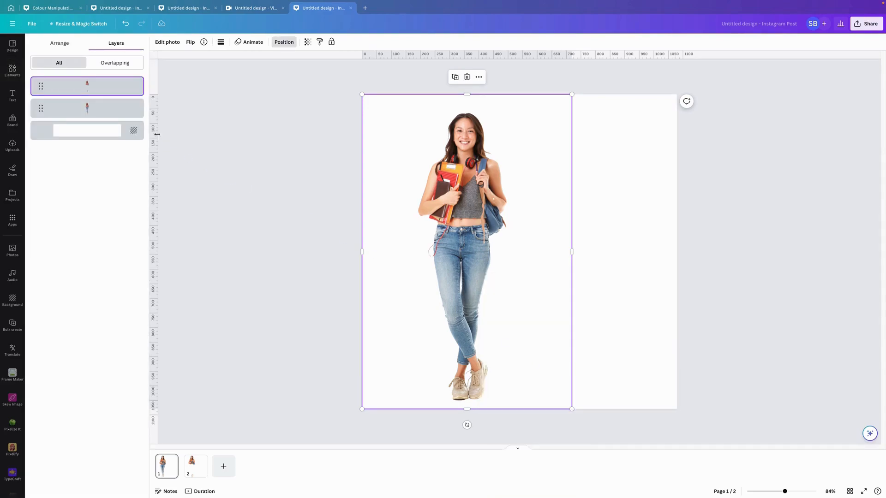
pyautogui.click(102, 110)
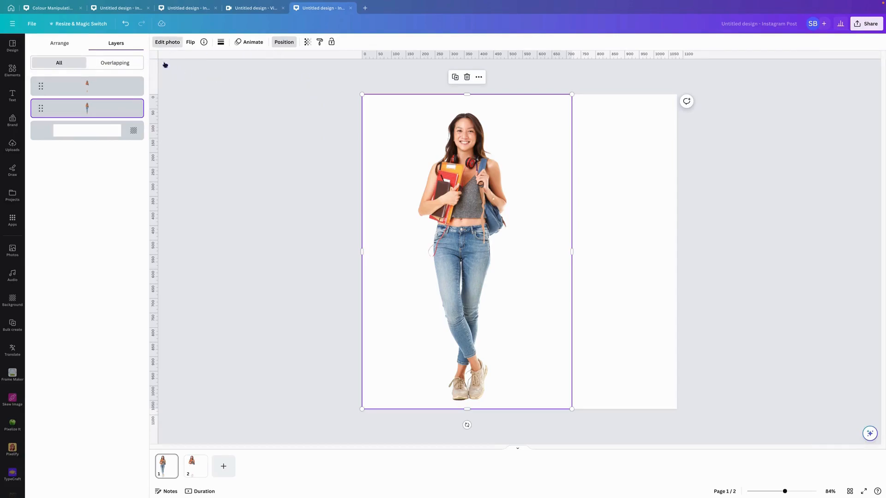
pyautogui.click(167, 42)
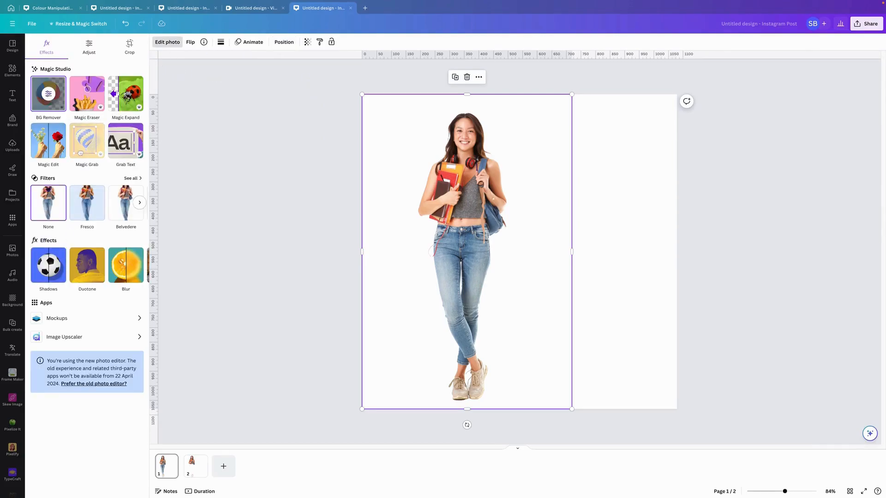
pyautogui.click(132, 178)
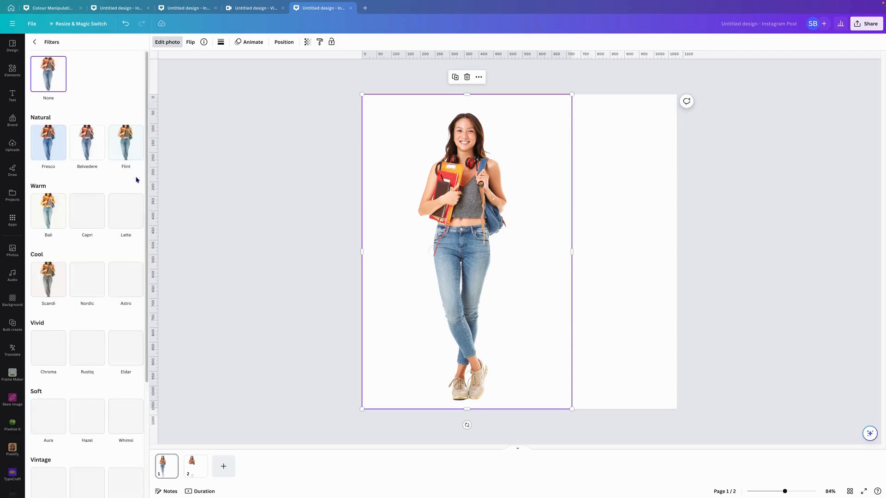
pyautogui.scroll(-5, 139, 300)
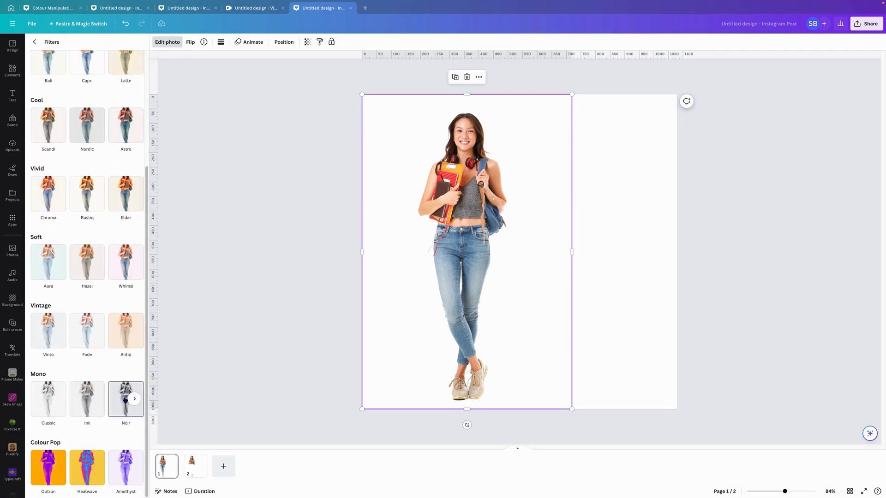
pyautogui.click(125, 400)
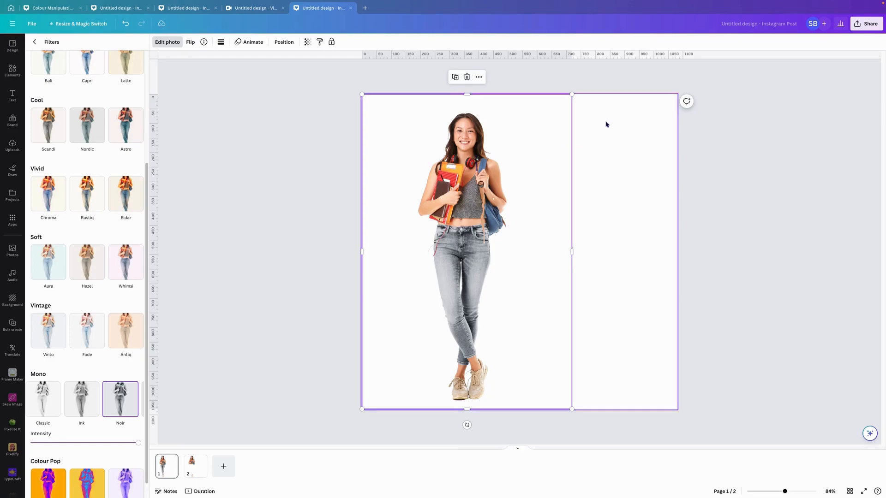
pyautogui.moveTo(661, 3)
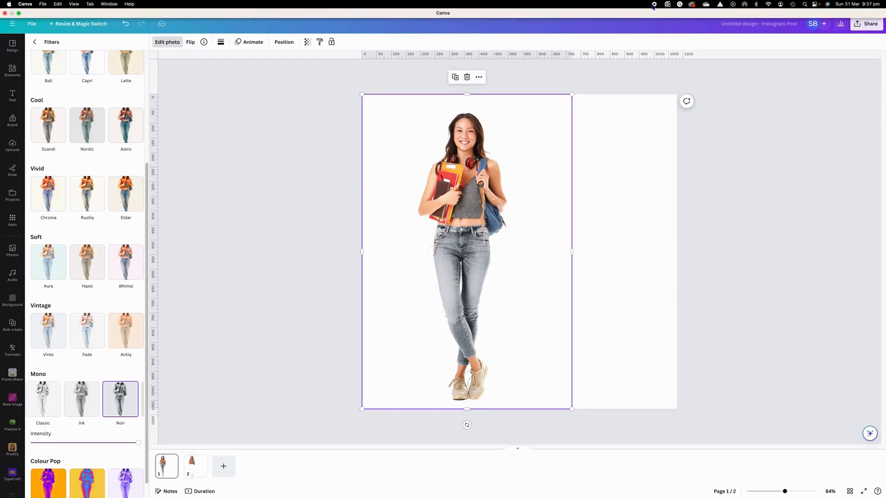